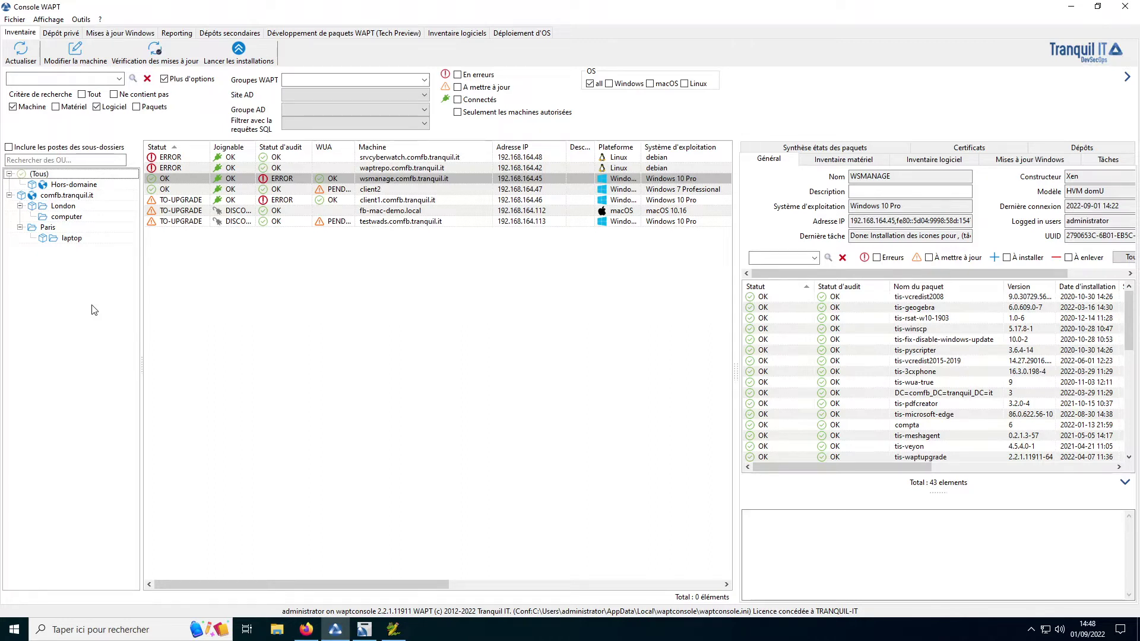
View the details of the waptrepo, testwads and client1 machines in the inventory.
{"action": "left_click", "coordinate": [174, 171]}
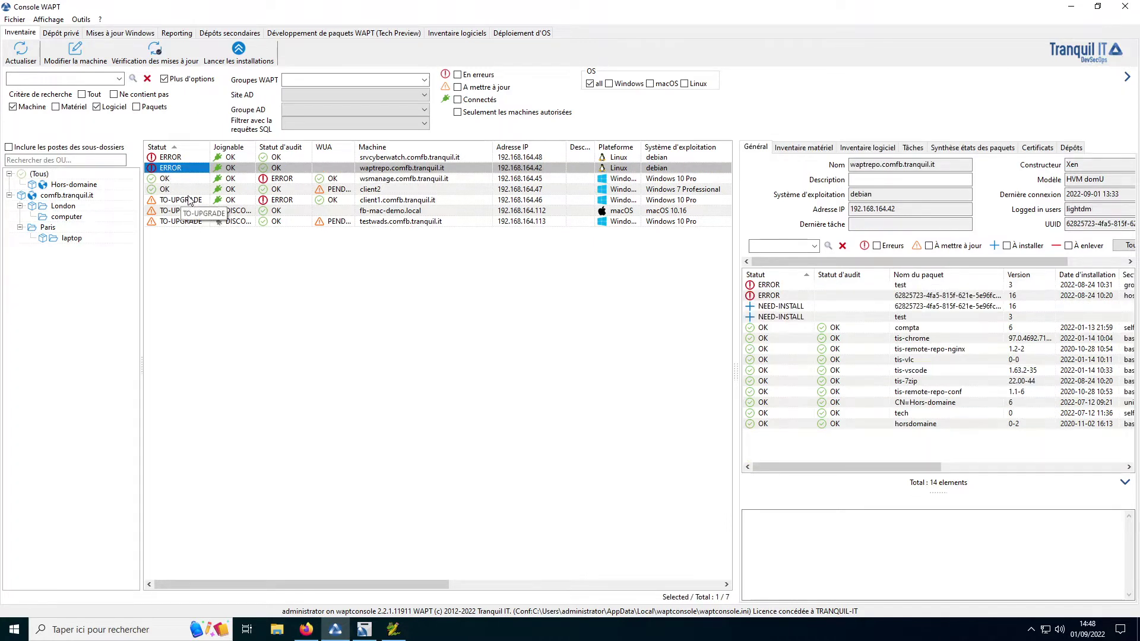
{"action": "left_click", "coordinate": [178, 221]}
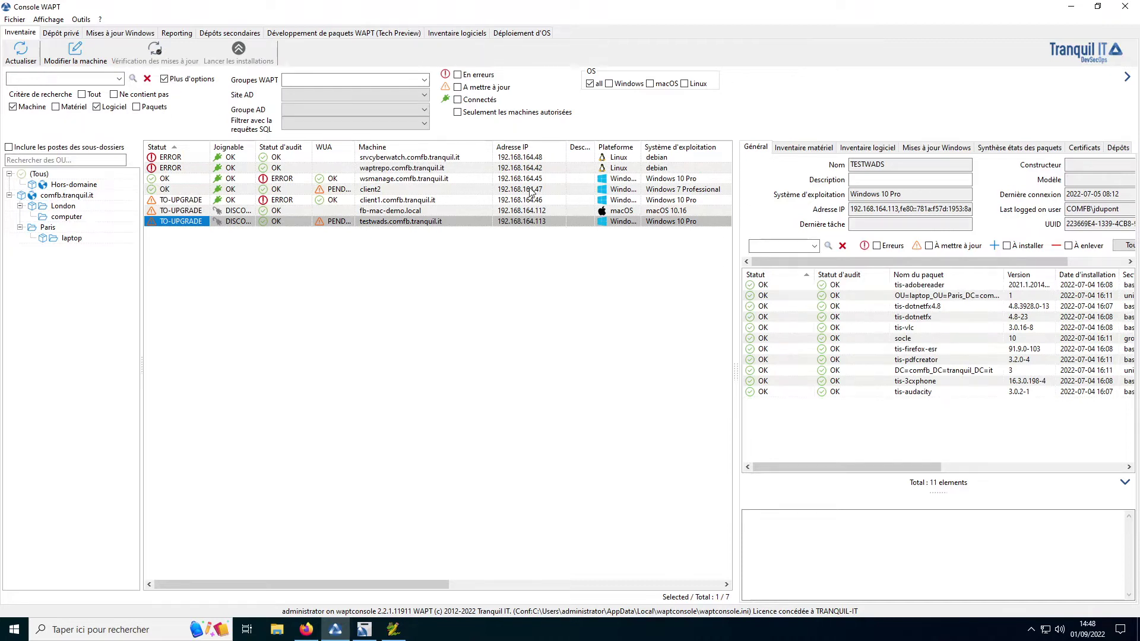
{"action": "left_click", "coordinate": [182, 200]}
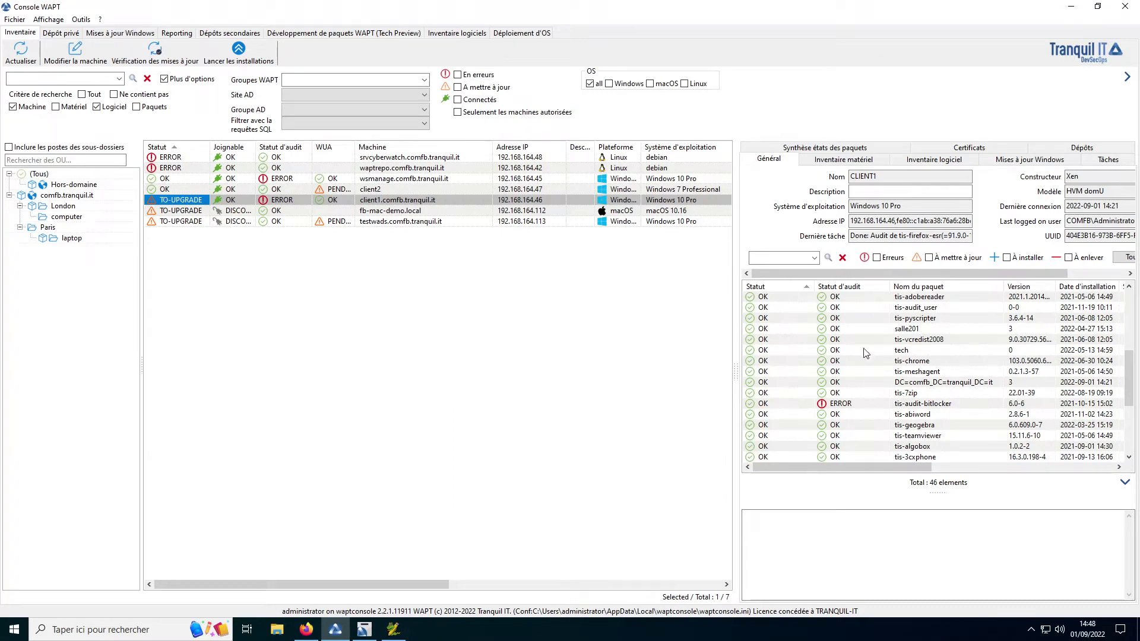
Review client1's package list and inspect the tis-firefox, test and tis-firefox-esr entries.
{"action": "scroll", "coordinate": [866, 332], "scroll_direction": "down", "scroll_amount": 4}
{"action": "scroll", "coordinate": [943, 415], "scroll_direction": "up", "scroll_amount": 5}
{"action": "left_click", "coordinate": [789, 310]}
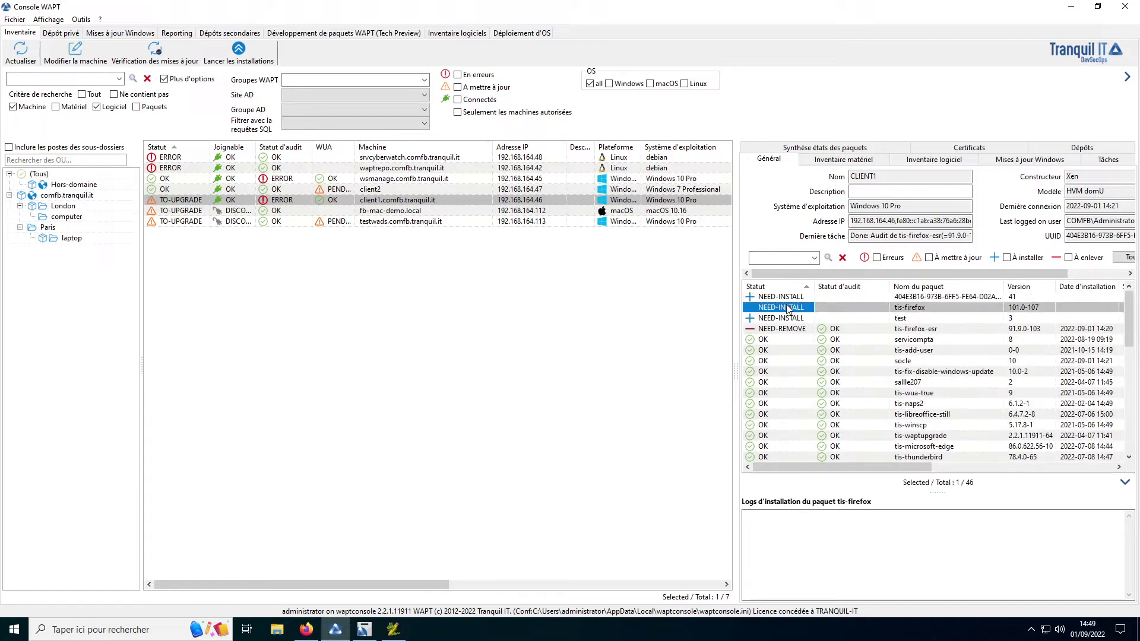
{"action": "left_click", "coordinate": [787, 318]}
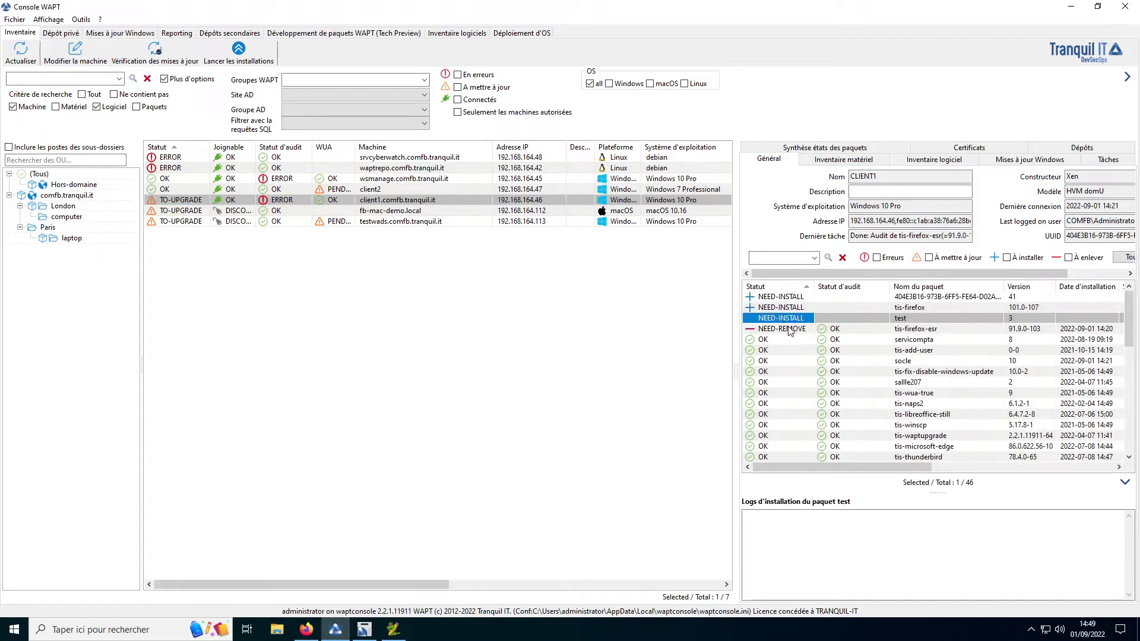
{"action": "left_click", "coordinate": [790, 330]}
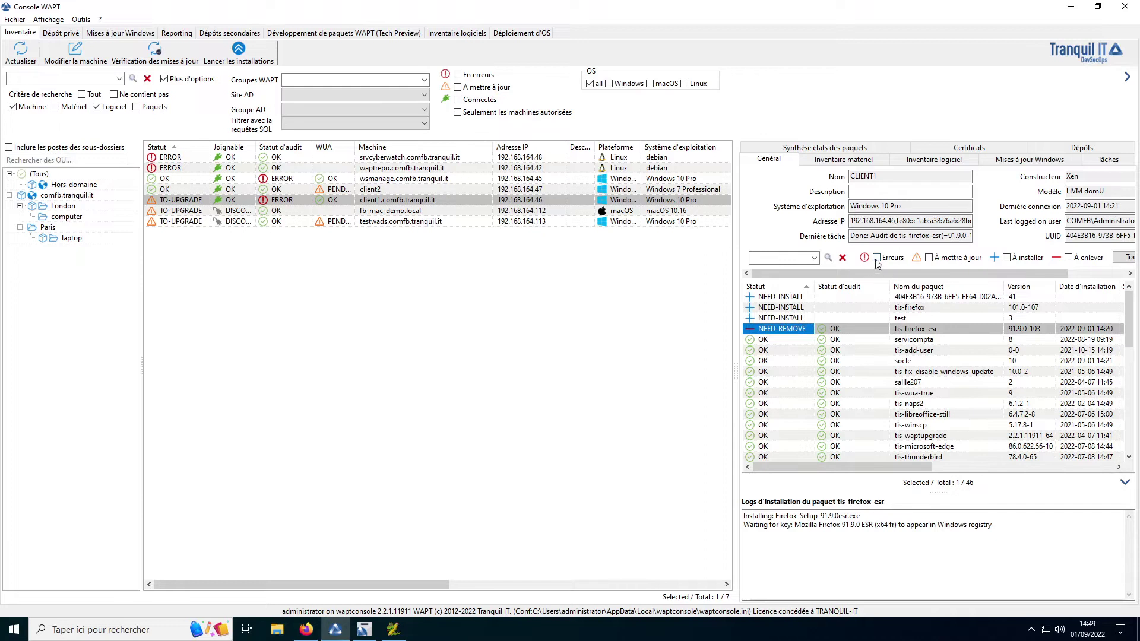
Filter client1's packages by to install, to update and errors, and clear the filters to list all packages.
{"action": "left_click", "coordinate": [1007, 257]}
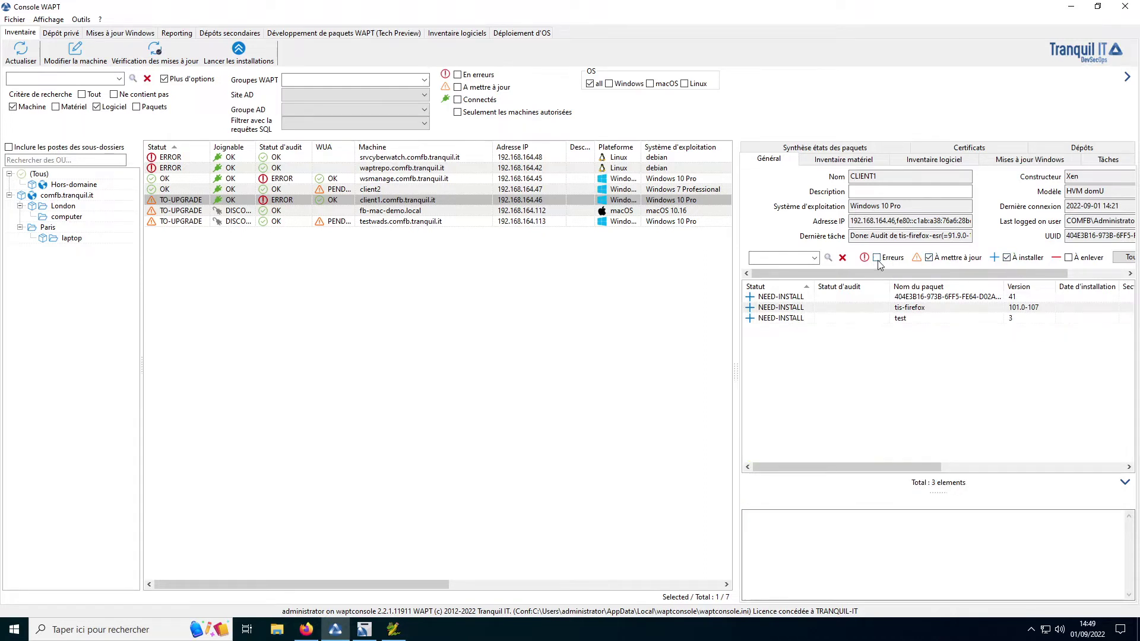
{"action": "left_click", "coordinate": [928, 257]}
{"action": "left_click", "coordinate": [878, 258]}
{"action": "left_click", "coordinate": [929, 257]}
{"action": "left_click", "coordinate": [1007, 257]}
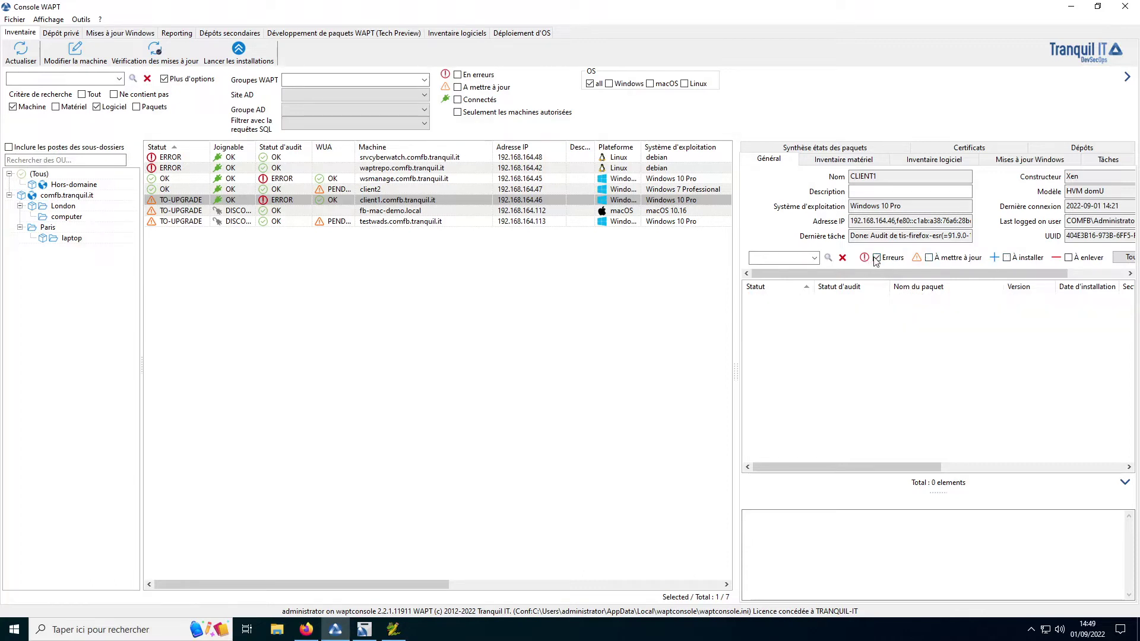
{"action": "left_click", "coordinate": [873, 259]}
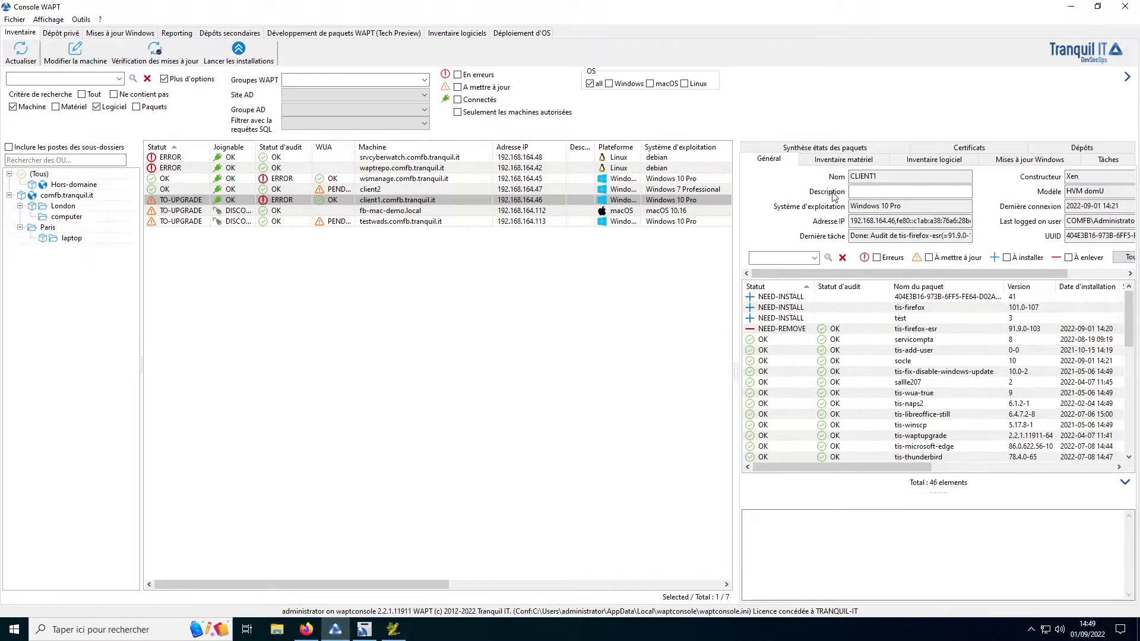
Check client1's operating system and examine its hardware inventory with the wmi section collapsed to reach dmi.
{"action": "left_click_drag", "start_coordinate": [851, 207], "coordinate": [907, 209]}
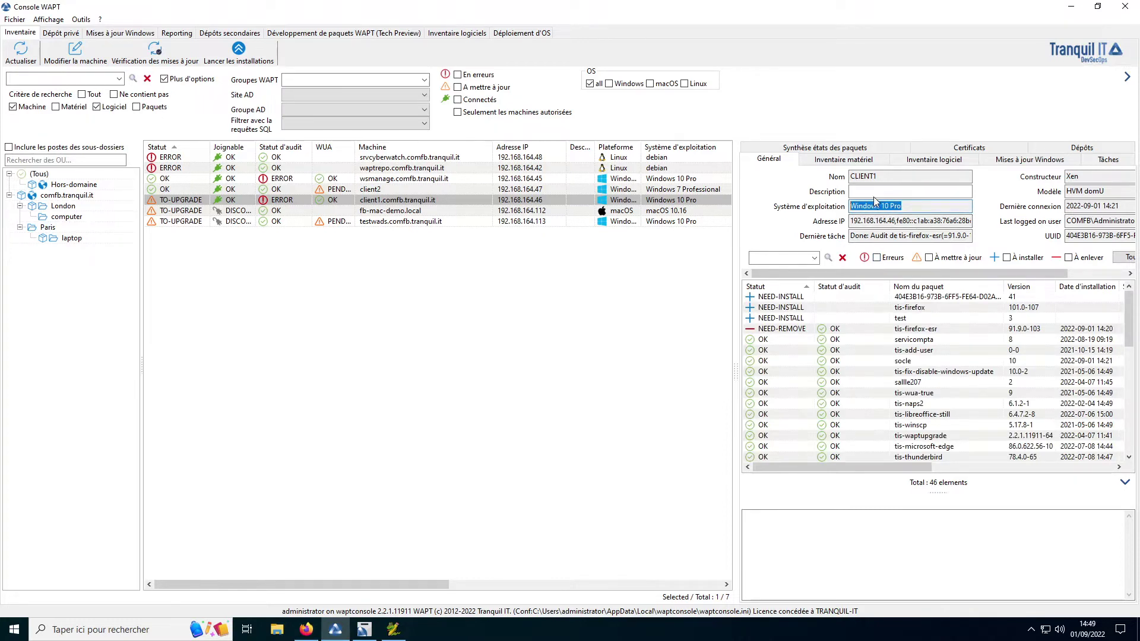
{"action": "left_click", "coordinate": [832, 168]}
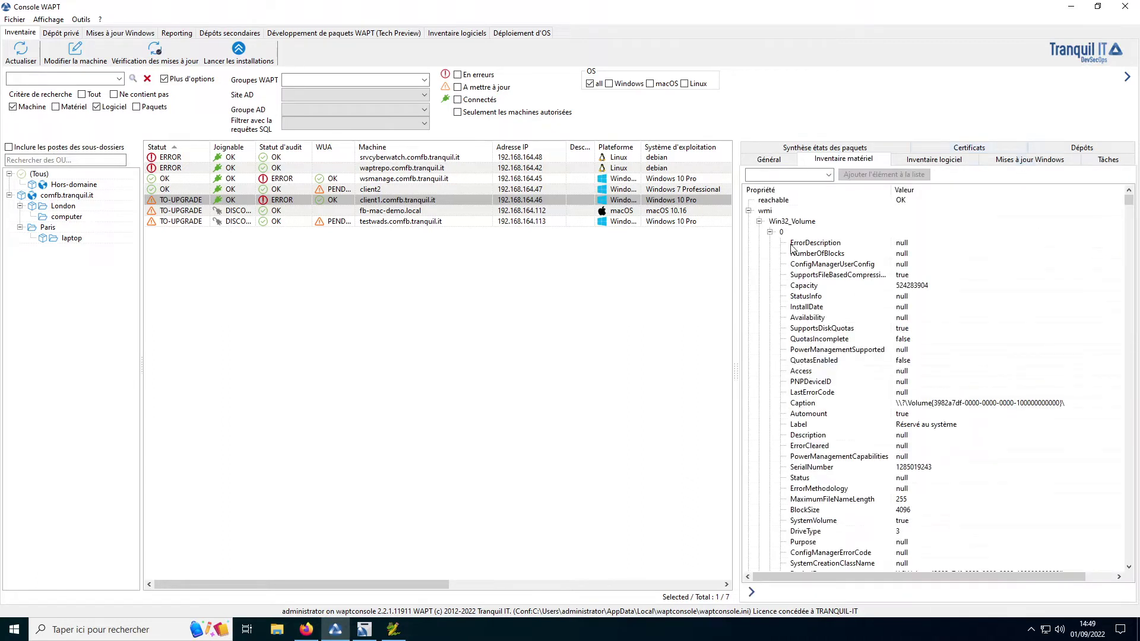
{"action": "left_click", "coordinate": [749, 212]}
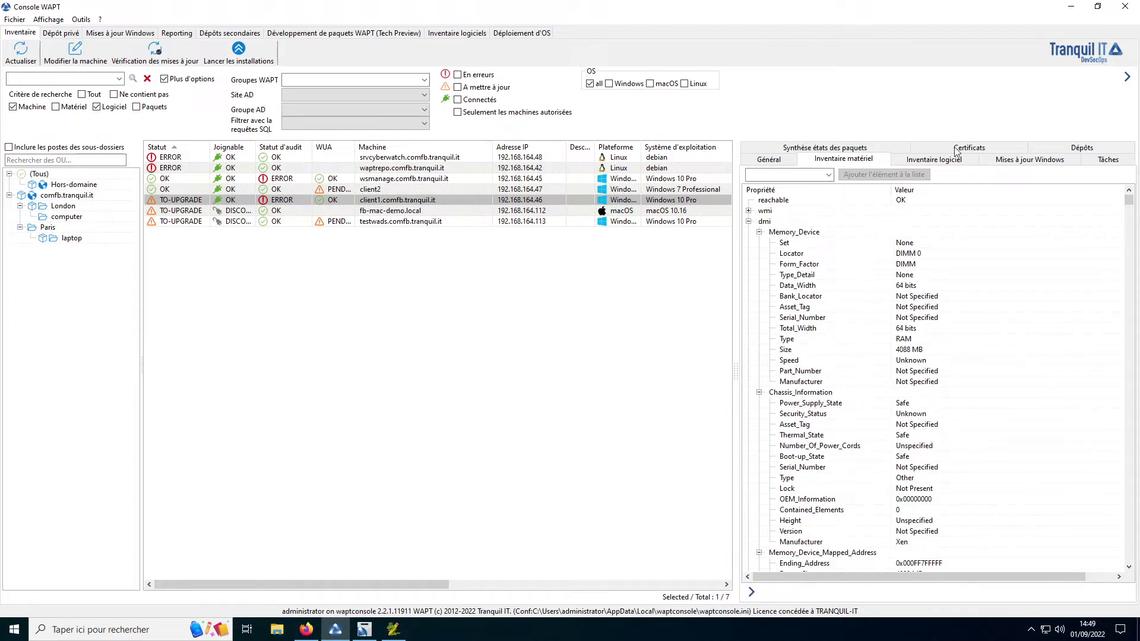
Review client1's software inventory, Windows updates and task history.
{"action": "left_click", "coordinate": [934, 162]}
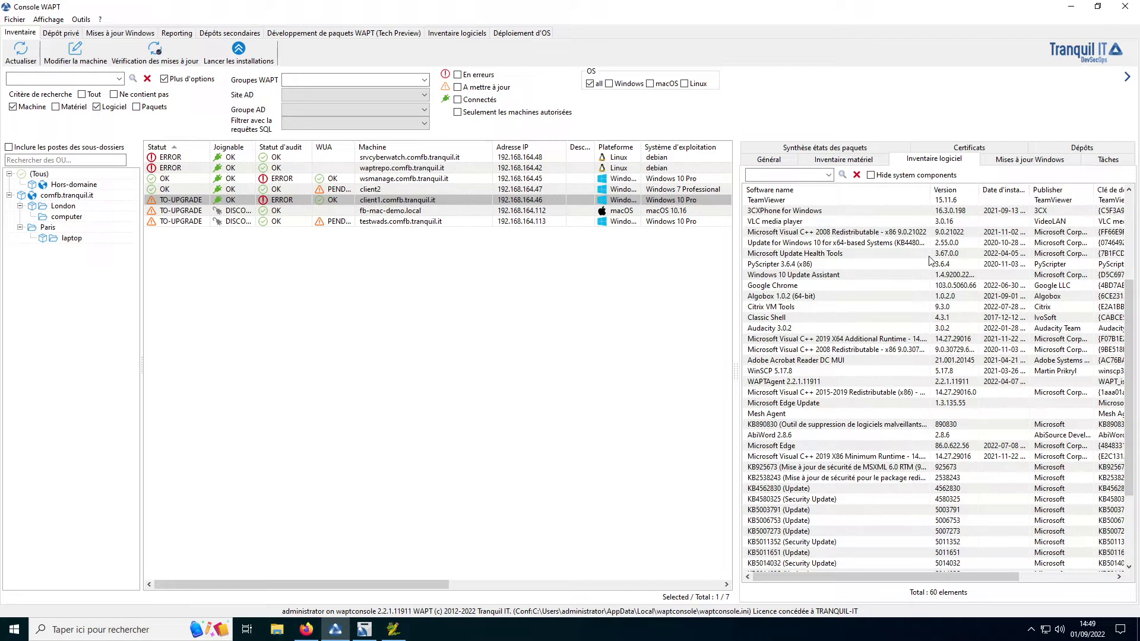
{"action": "left_click", "coordinate": [1003, 200]}
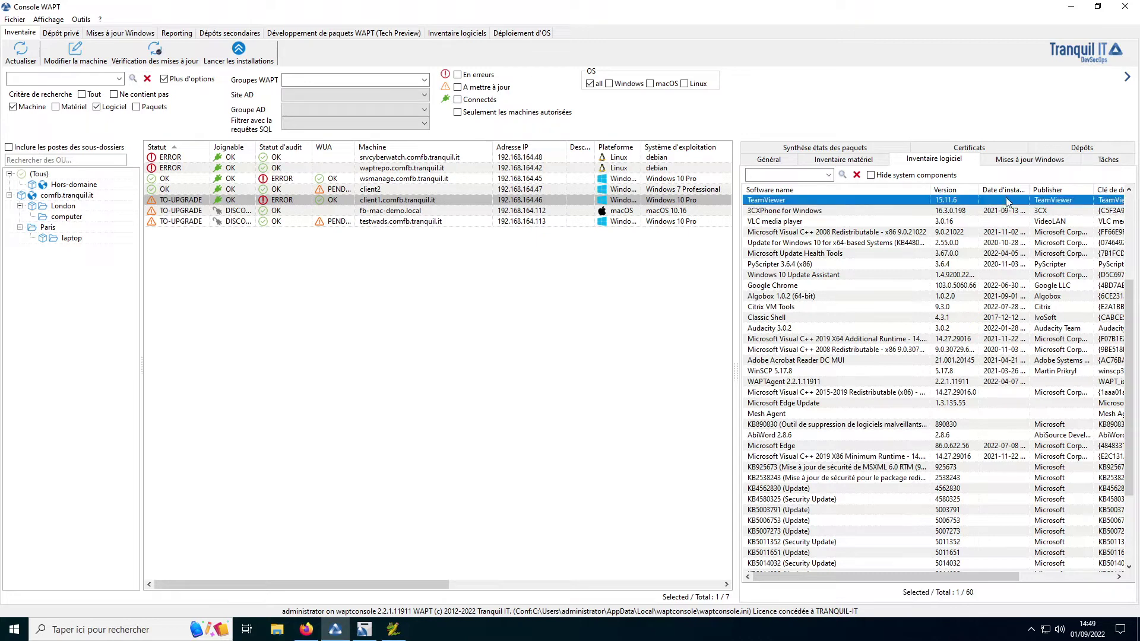
{"action": "left_click", "coordinate": [1009, 160]}
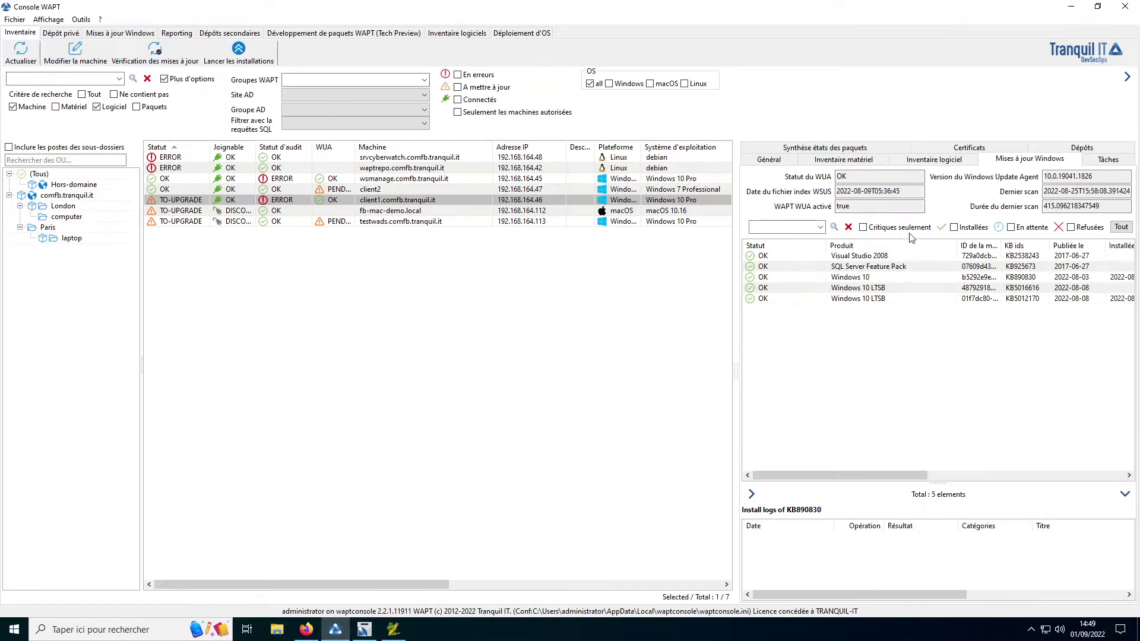
{"action": "left_click", "coordinate": [1100, 164]}
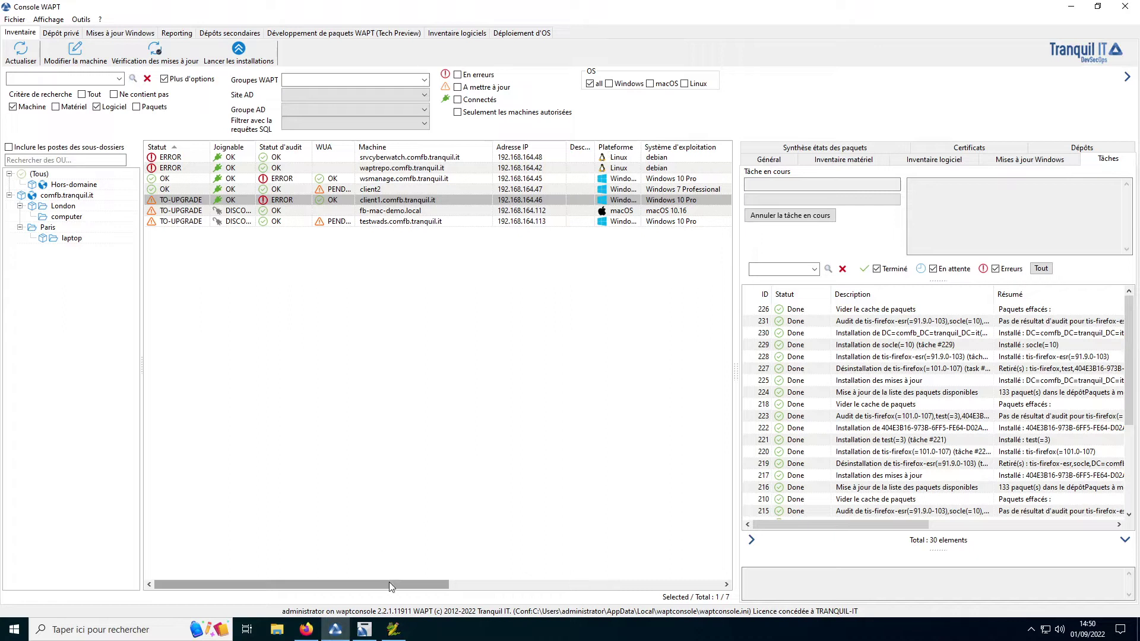
View the columns available for the machine list without changing them, and return to client1's general information.
{"action": "left_click_drag", "start_coordinate": [390, 588], "coordinate": [286, 544]}
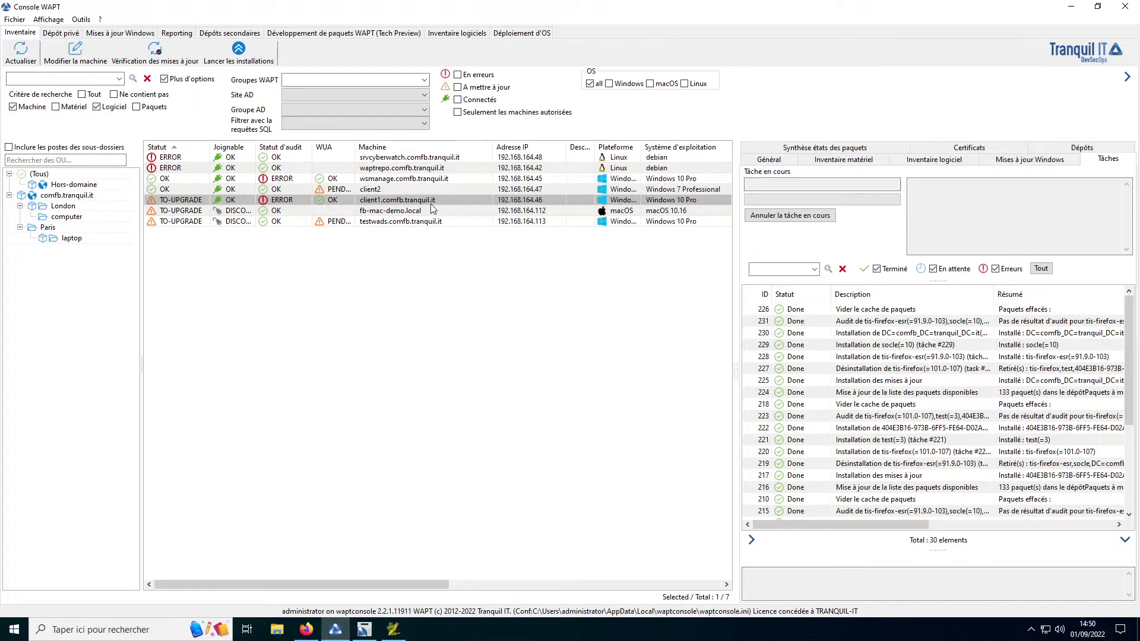
{"action": "right_click", "coordinate": [407, 149]}
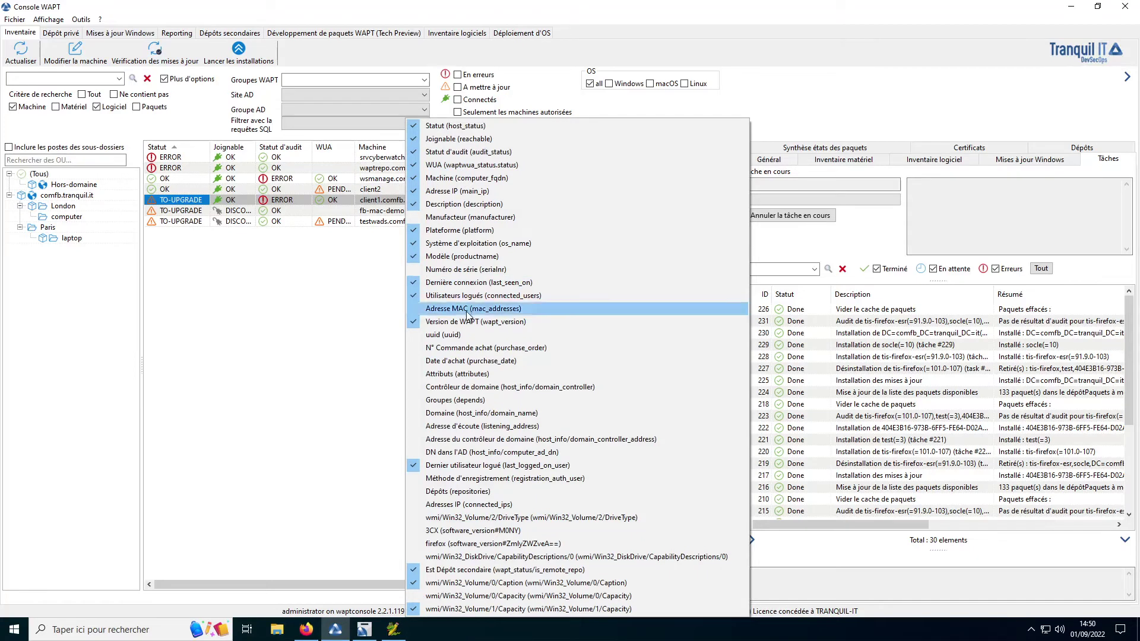
{"action": "left_click", "coordinate": [326, 247]}
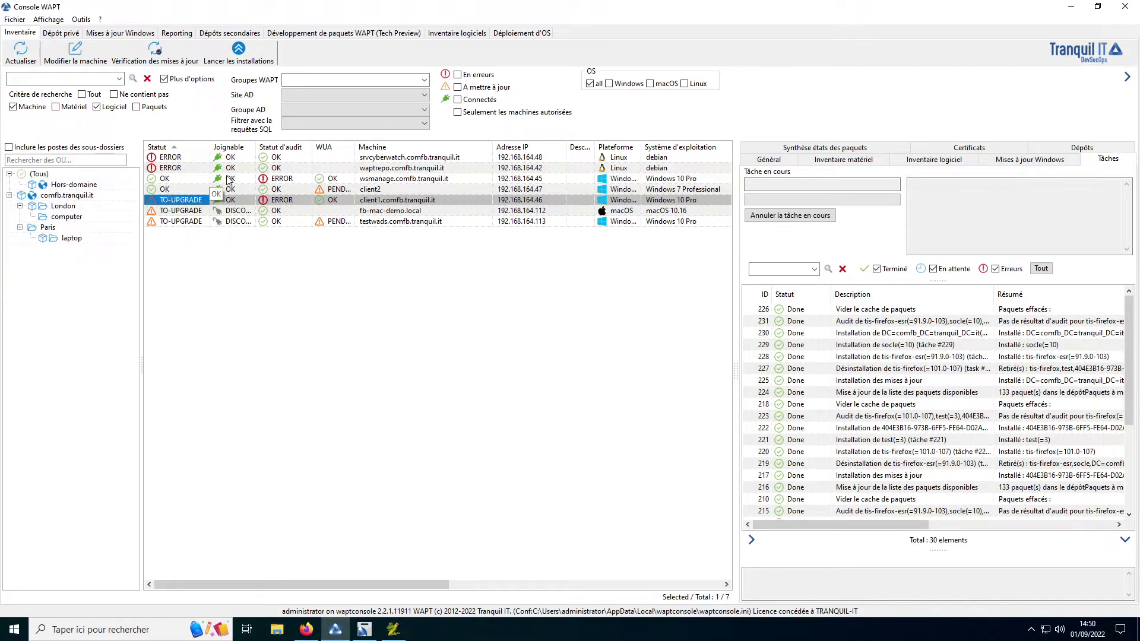
{"action": "left_click", "coordinate": [765, 161]}
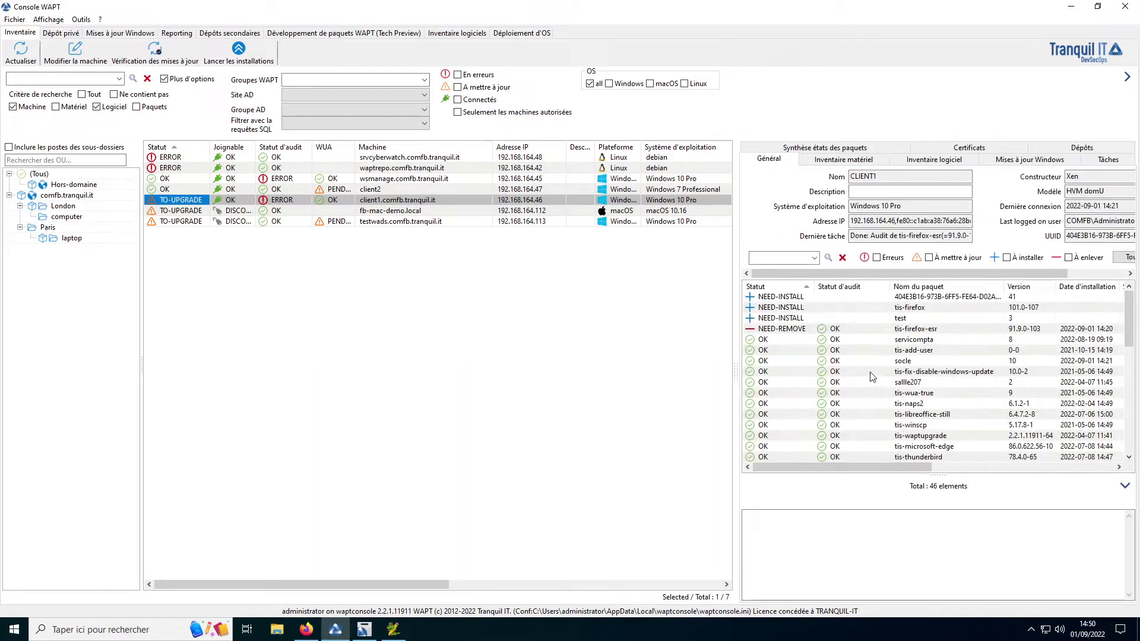
Import the Windows x64 tis-7zip package, version 22.01-39, from the wapt-templates repository into the private repository.
{"action": "left_click", "coordinate": [61, 33]}
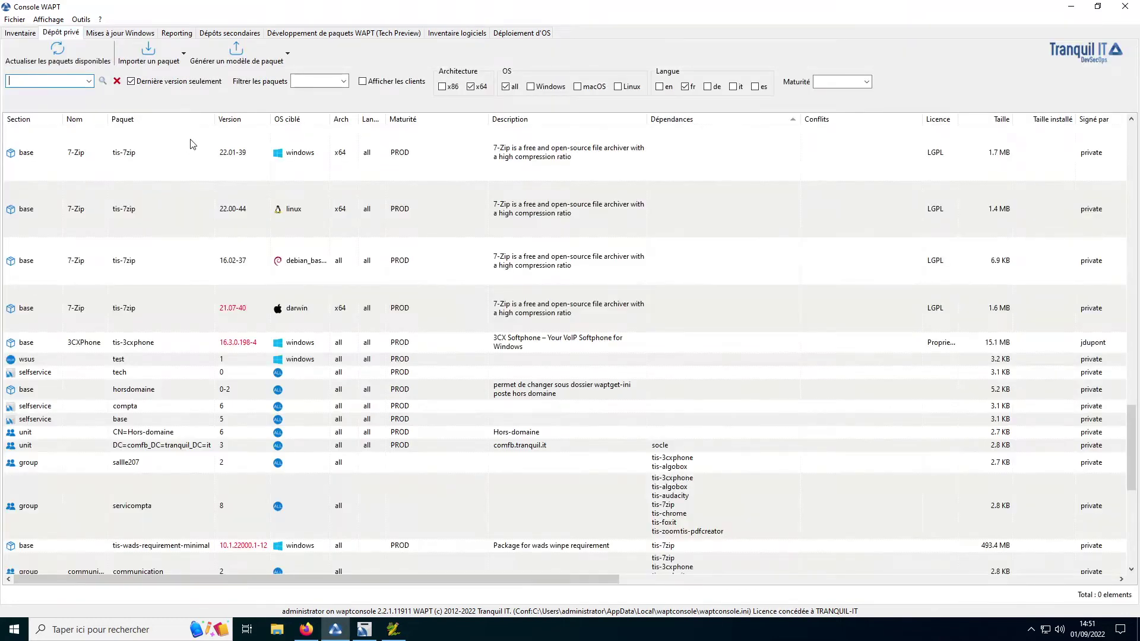
{"action": "left_click", "coordinate": [148, 59]}
{"action": "left_click", "coordinate": [156, 76]}
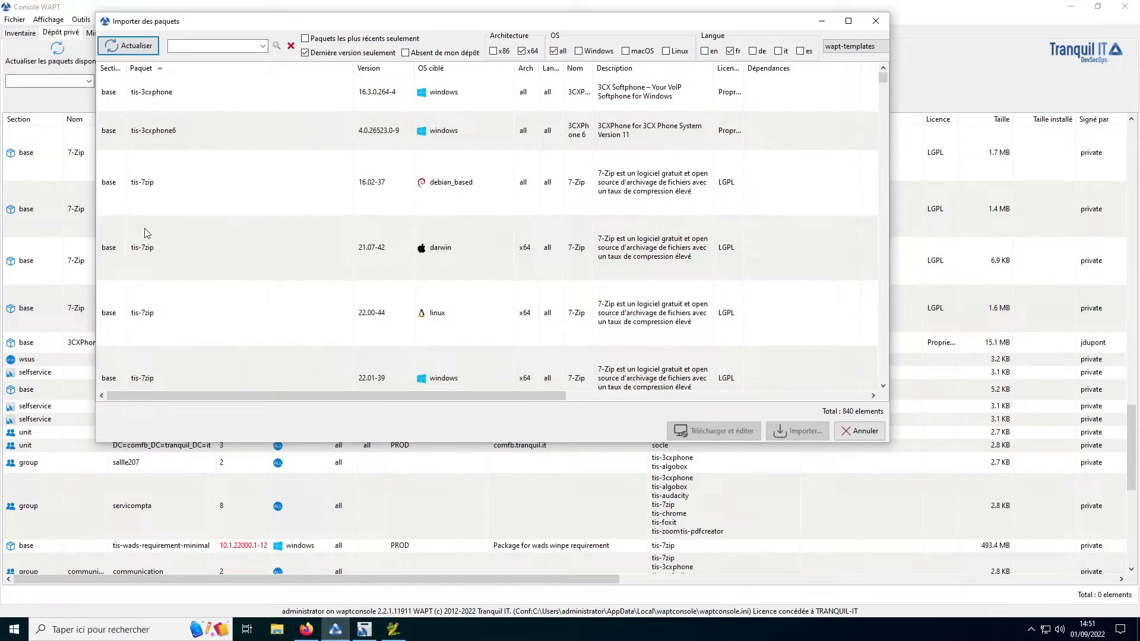
{"action": "left_click", "coordinate": [183, 373]}
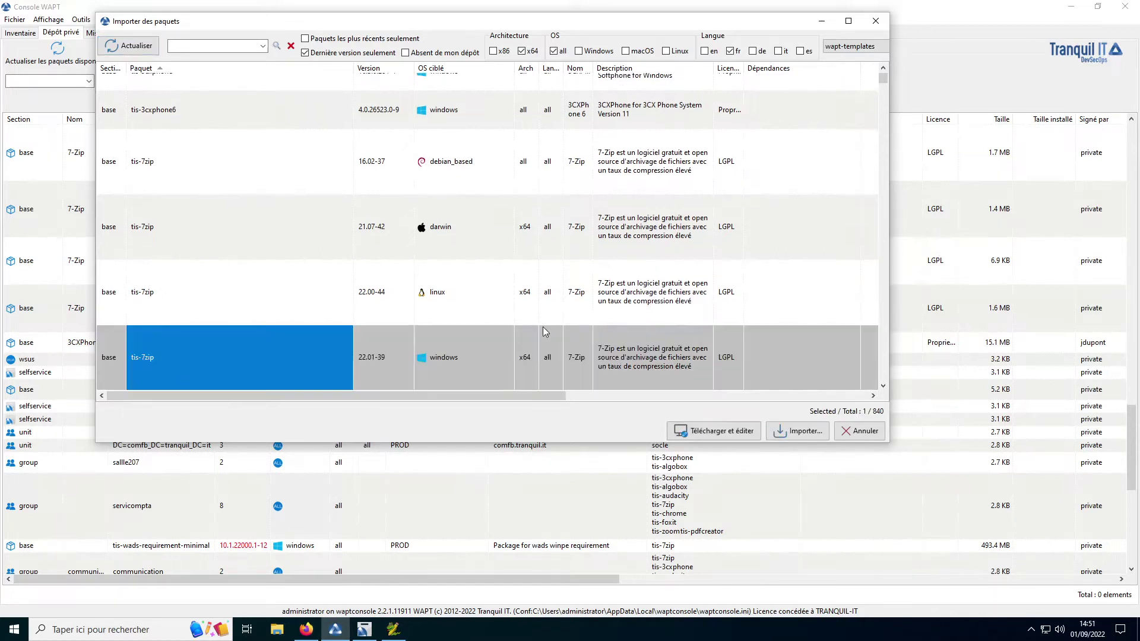
{"action": "left_click", "coordinate": [799, 433]}
{"action": "left_click", "coordinate": [613, 404]}
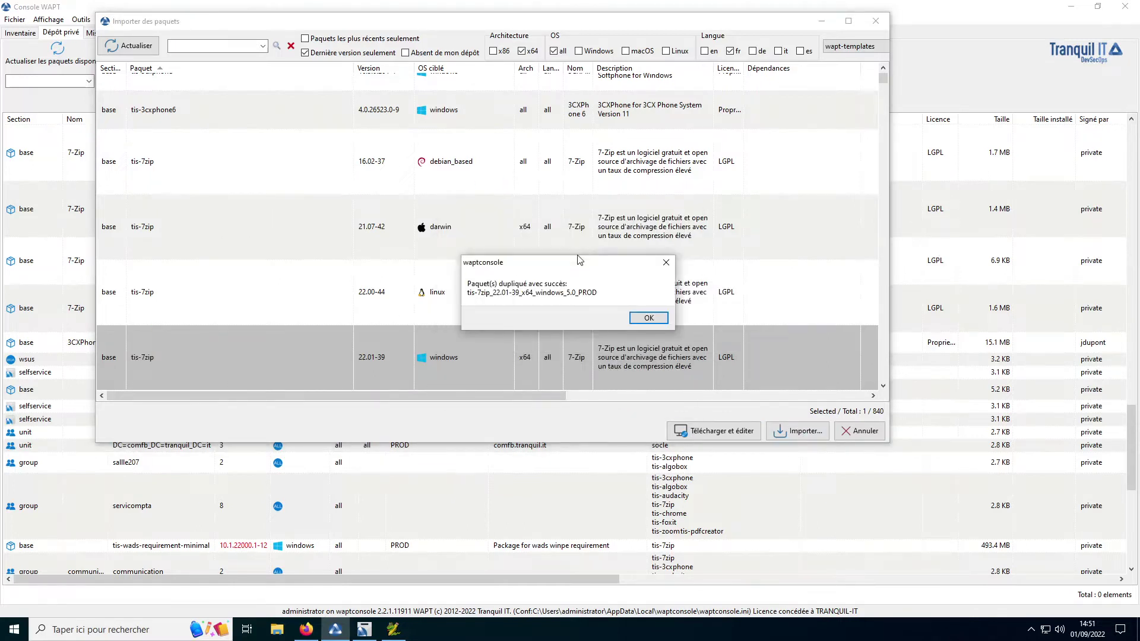
{"action": "left_click", "coordinate": [656, 320]}
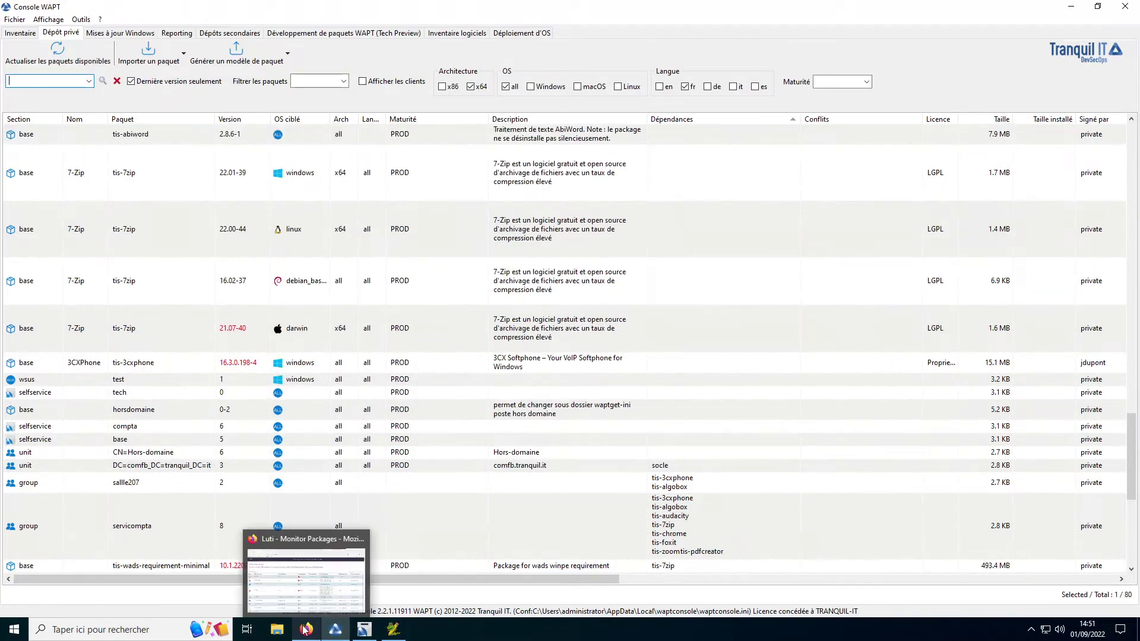
Switch to Firefox and examine the tis-firefox-multi build details on the LUTI package monitor, highlighting the x64 VM test lines.
{"action": "left_click", "coordinate": [304, 629]}
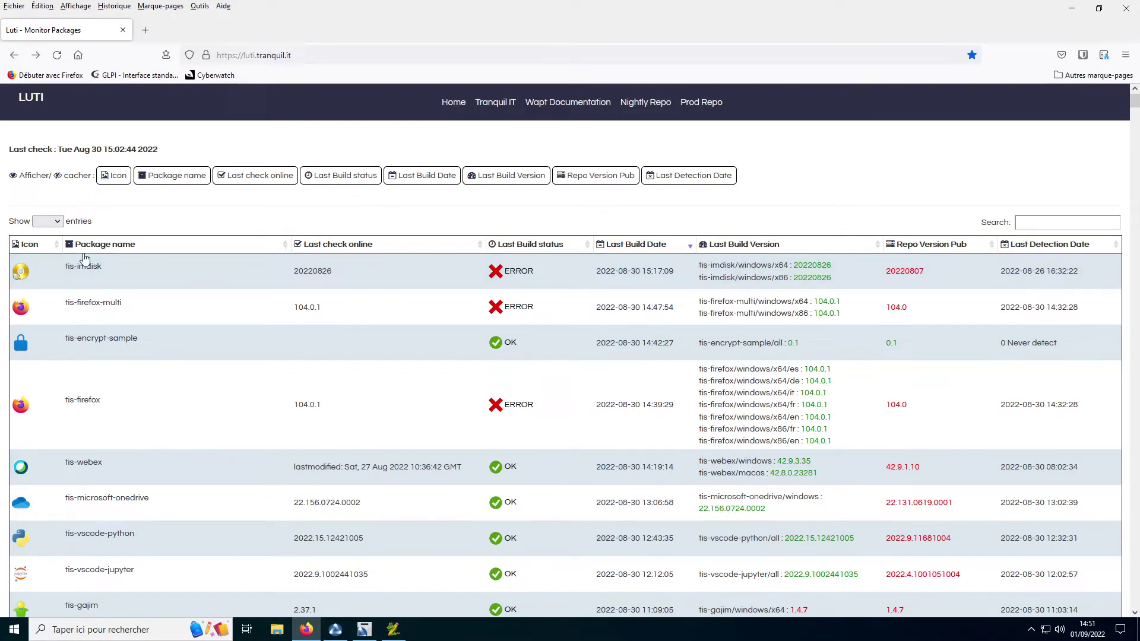
{"action": "left_click", "coordinate": [105, 308]}
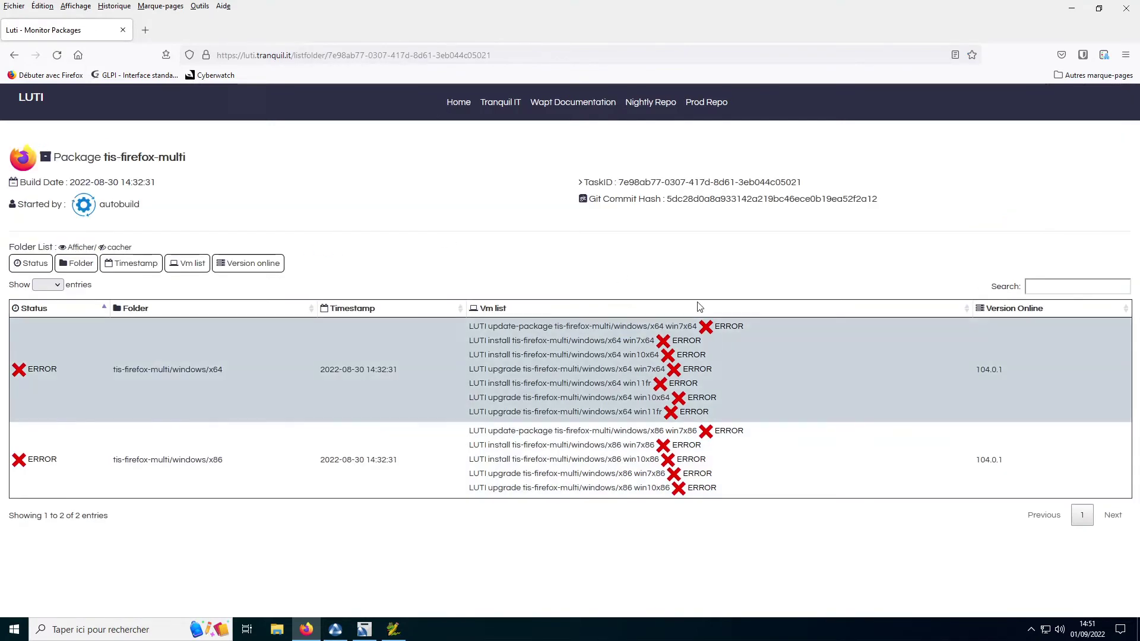
{"action": "left_click_drag", "start_coordinate": [469, 354], "coordinate": [773, 359]}
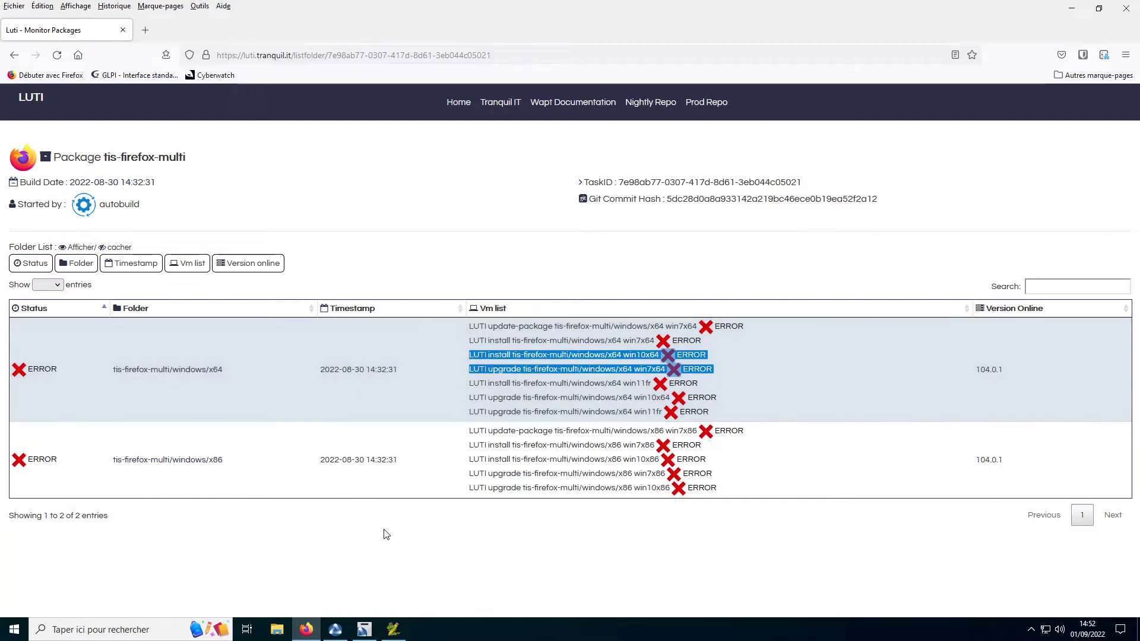
Switch back to the WAPT console and generate a package template from naps2-6.1.2-setup.msi in Téléchargements, choosing to edit it manually.
{"action": "mouse_move", "coordinate": [345, 624]}
{"action": "left_click", "coordinate": [337, 603]}
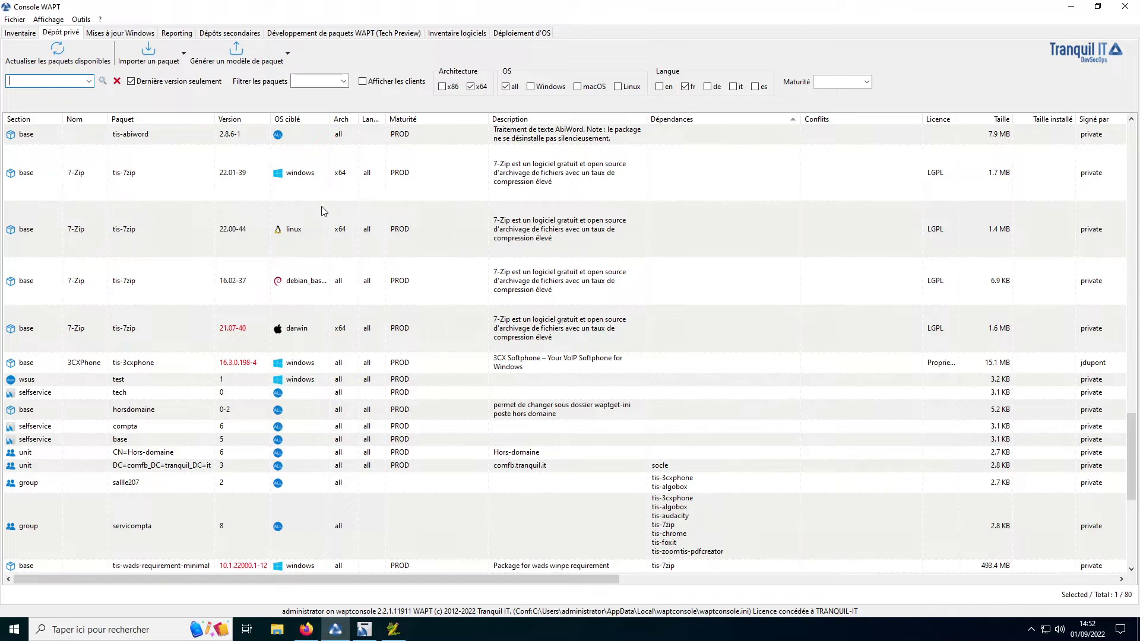
{"action": "left_click", "coordinate": [253, 64]}
{"action": "left_click", "coordinate": [260, 75]}
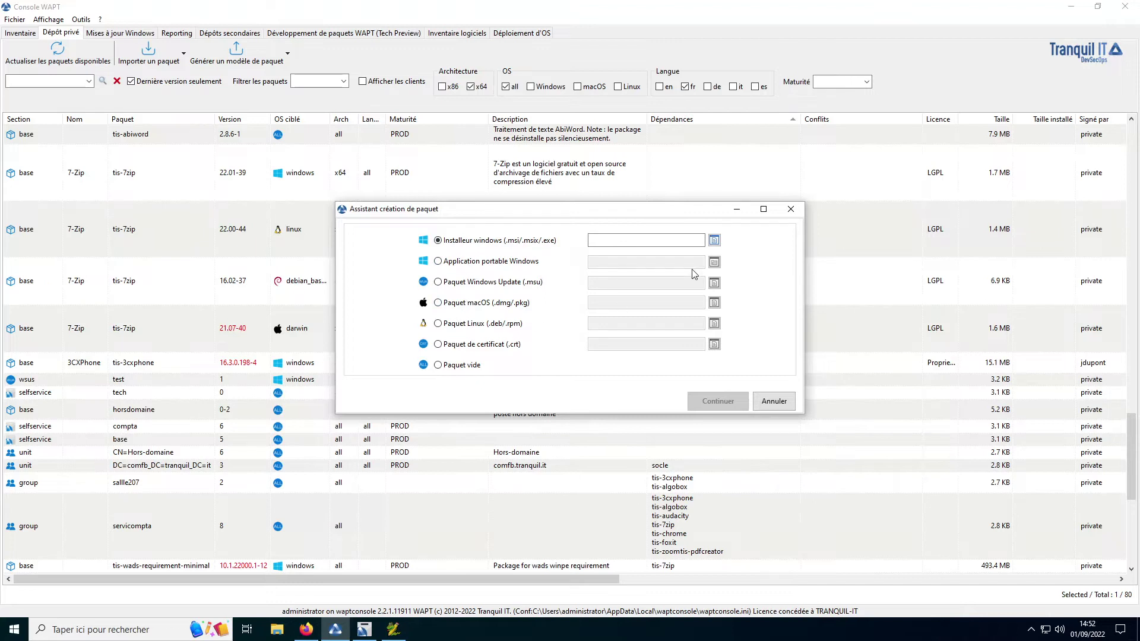
{"action": "left_click", "coordinate": [714, 240]}
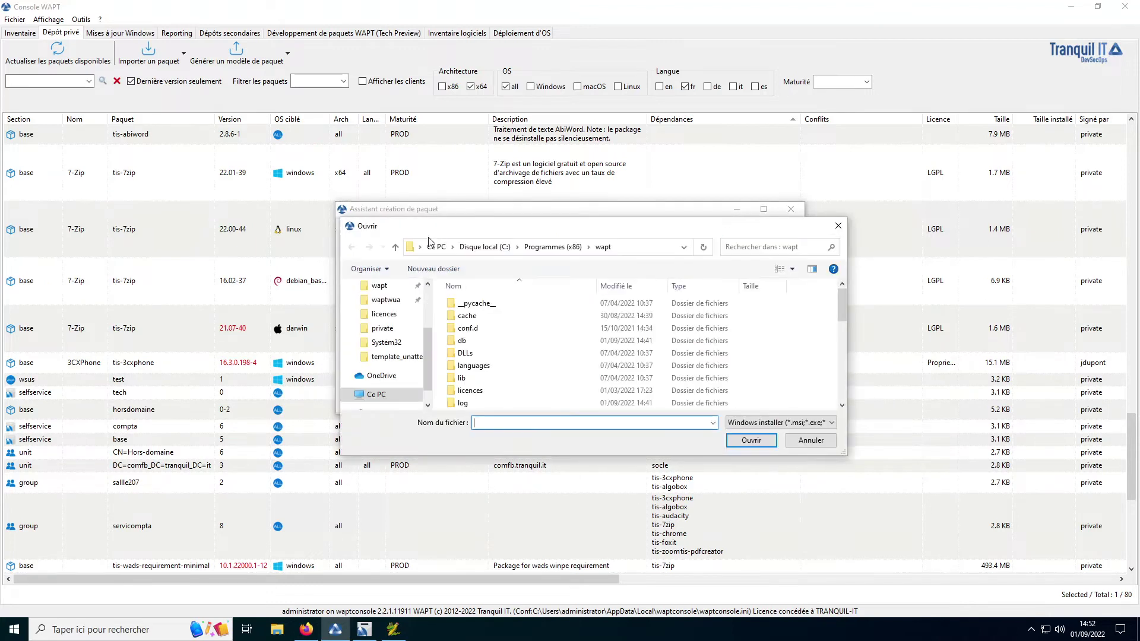
{"action": "left_click", "coordinate": [392, 323]}
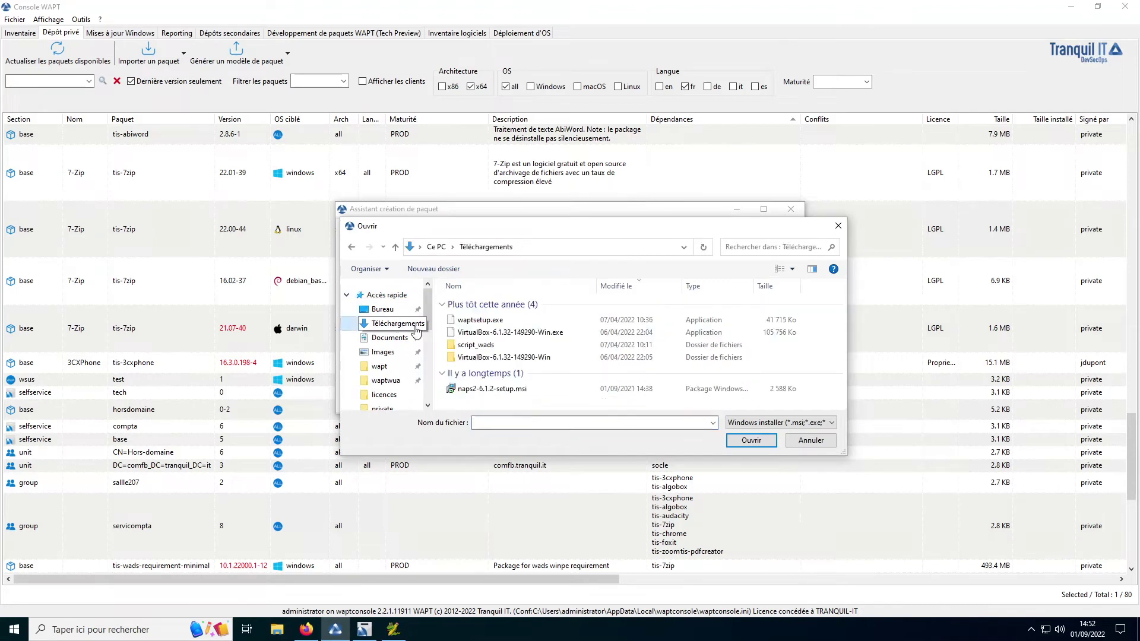
{"action": "double_click", "coordinate": [495, 389]}
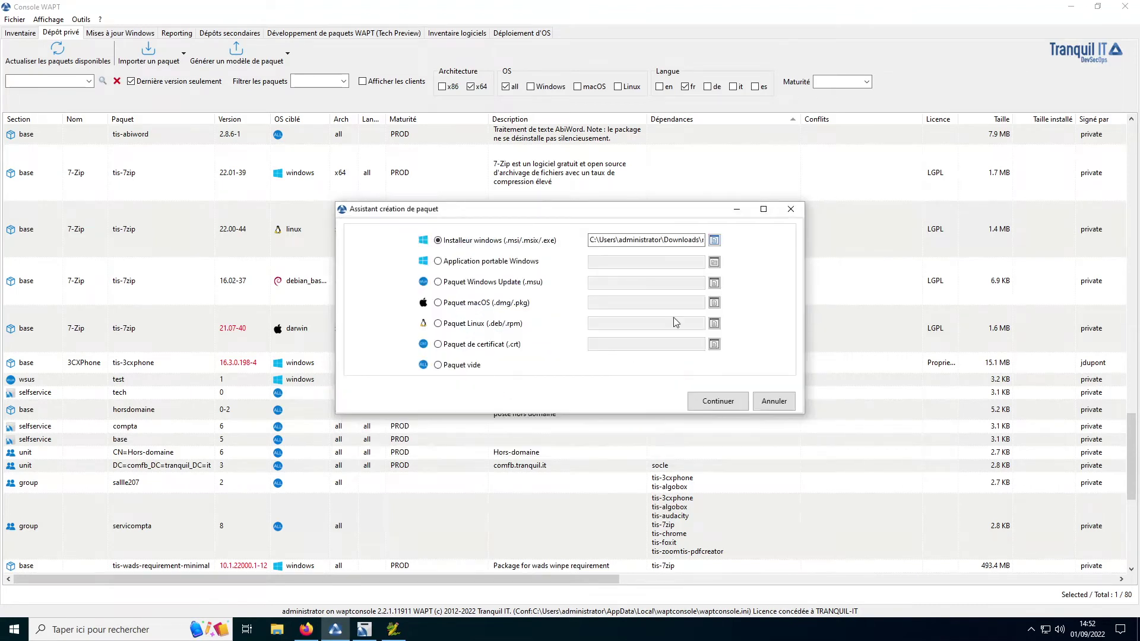
{"action": "left_click", "coordinate": [714, 399]}
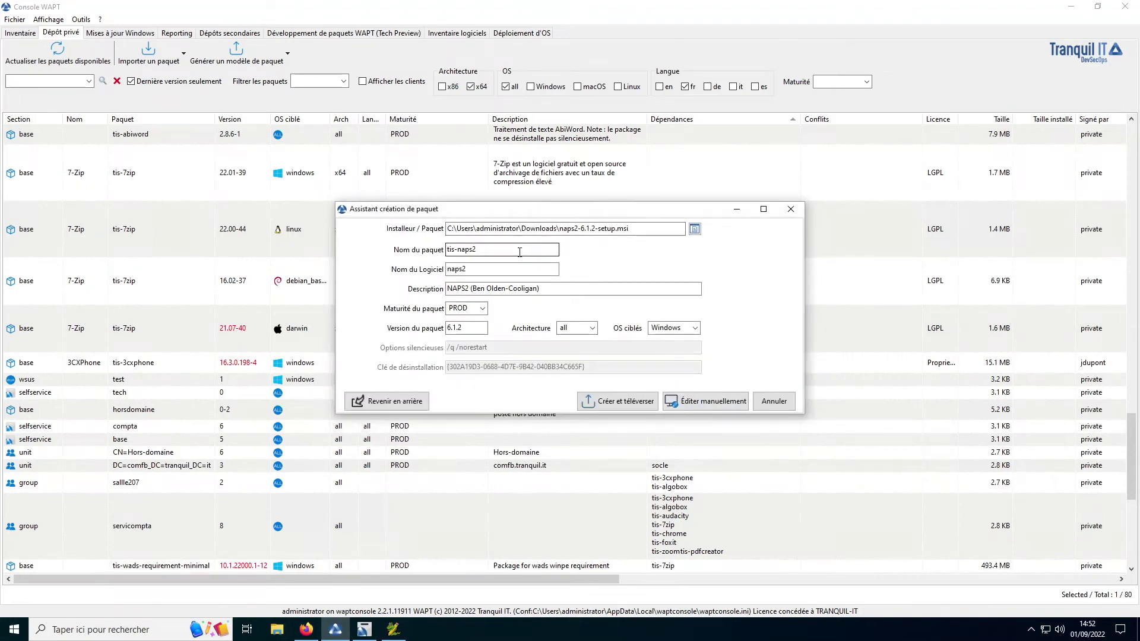
{"action": "left_click", "coordinate": [688, 406]}
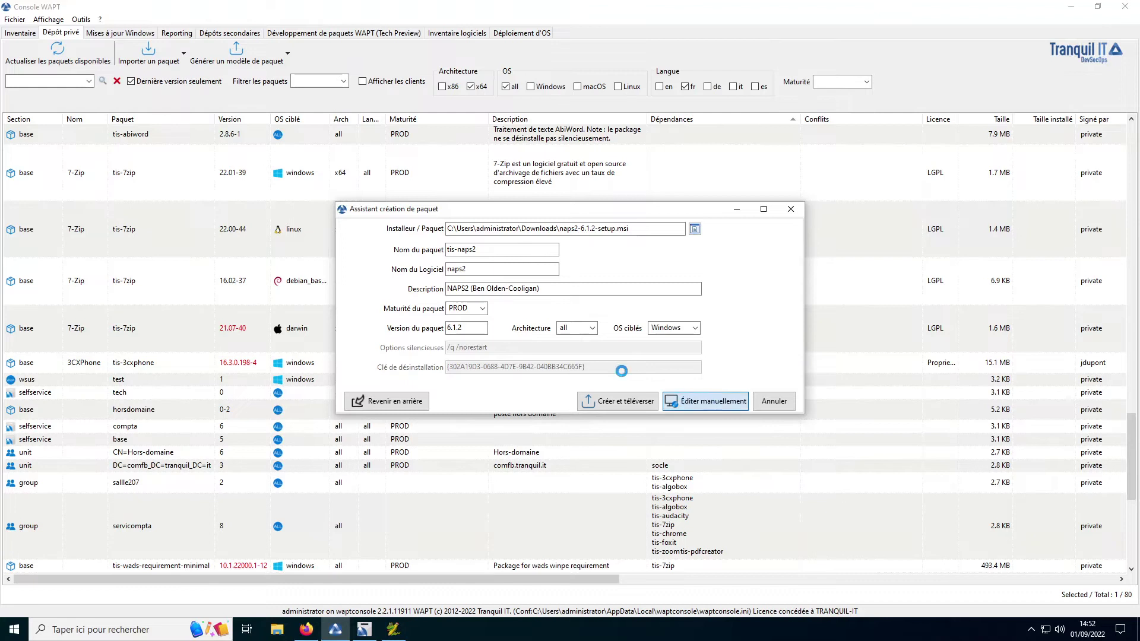
Switch to PyScripter, examine the control and setup.py files of the tis-naps2 package, and return to the WAPT console.
{"action": "left_click", "coordinate": [647, 318]}
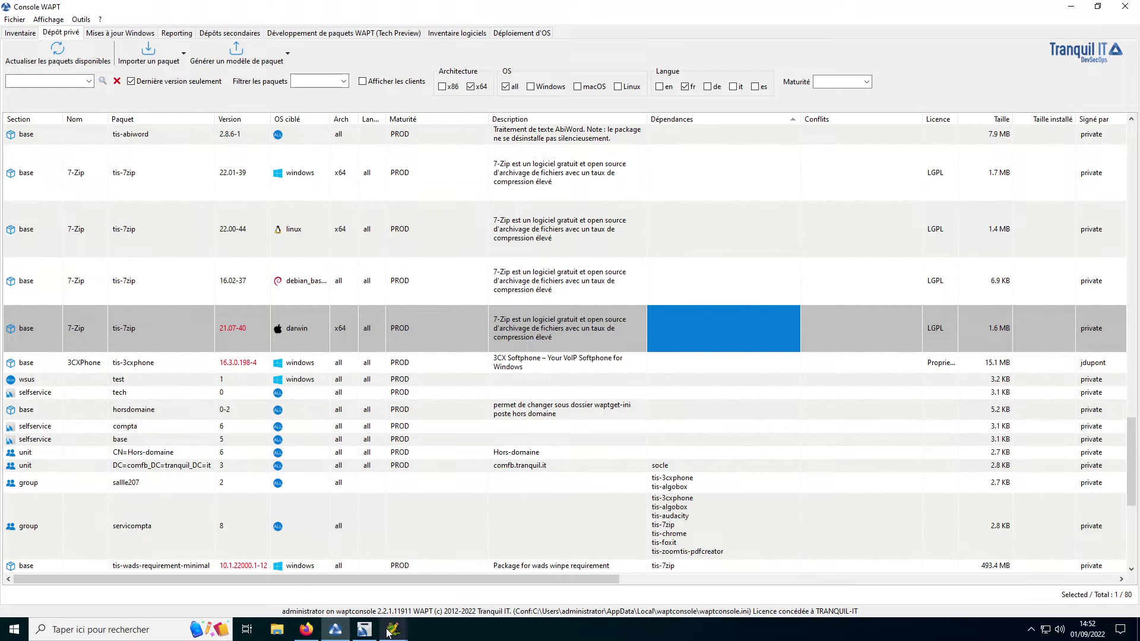
{"action": "mouse_move", "coordinate": [387, 631]}
{"action": "left_click", "coordinate": [453, 580]}
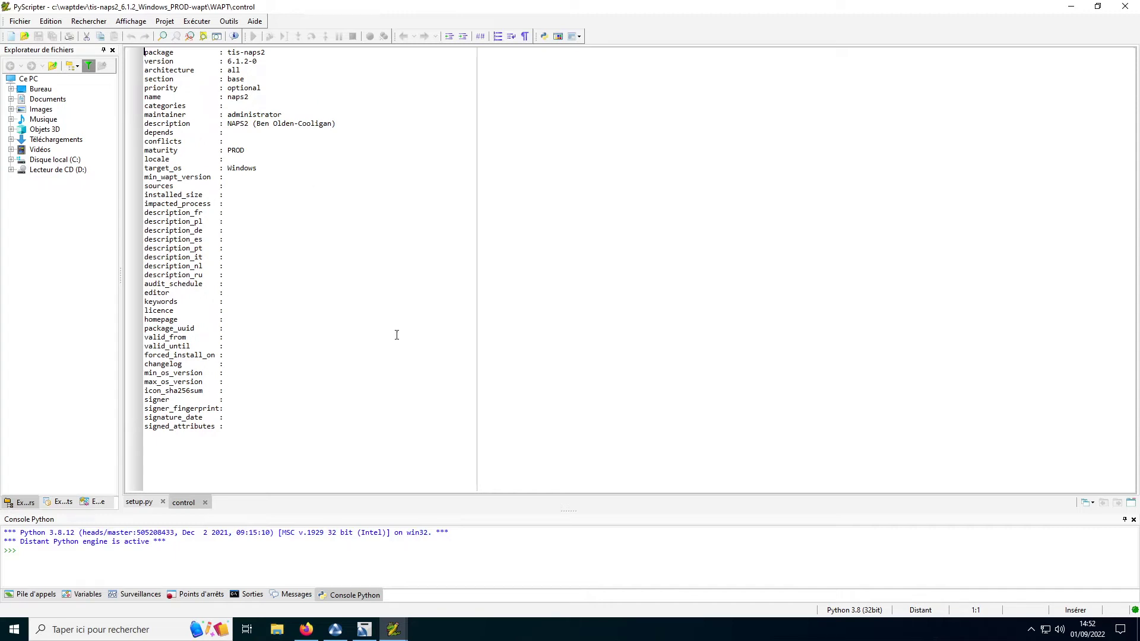
{"action": "left_click", "coordinate": [139, 502]}
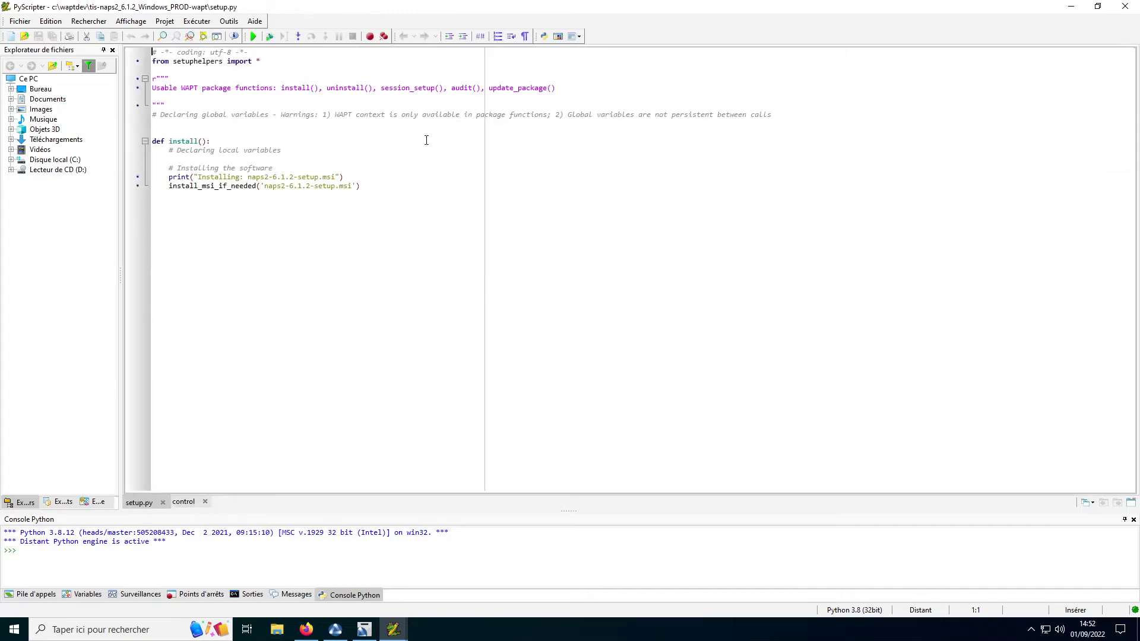
{"action": "left_click", "coordinate": [1067, 6]}
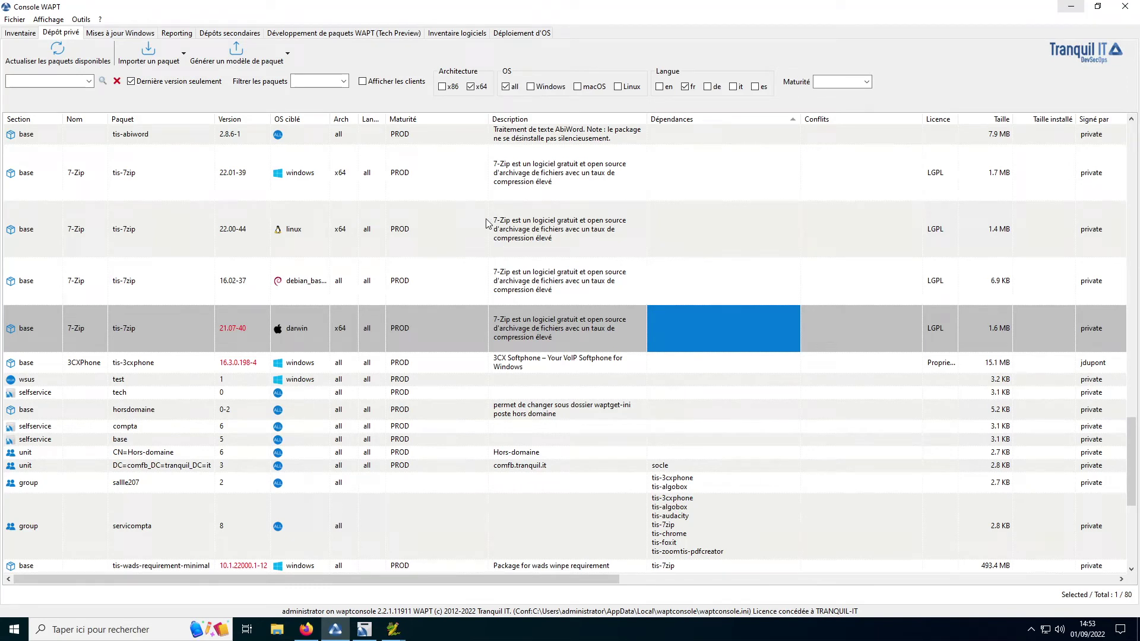
Filter the private repository to group packages and inspect the dependencies of the communication group, closing it without saving.
{"action": "left_click", "coordinate": [319, 83]}
{"action": "left_click", "coordinate": [320, 114]}
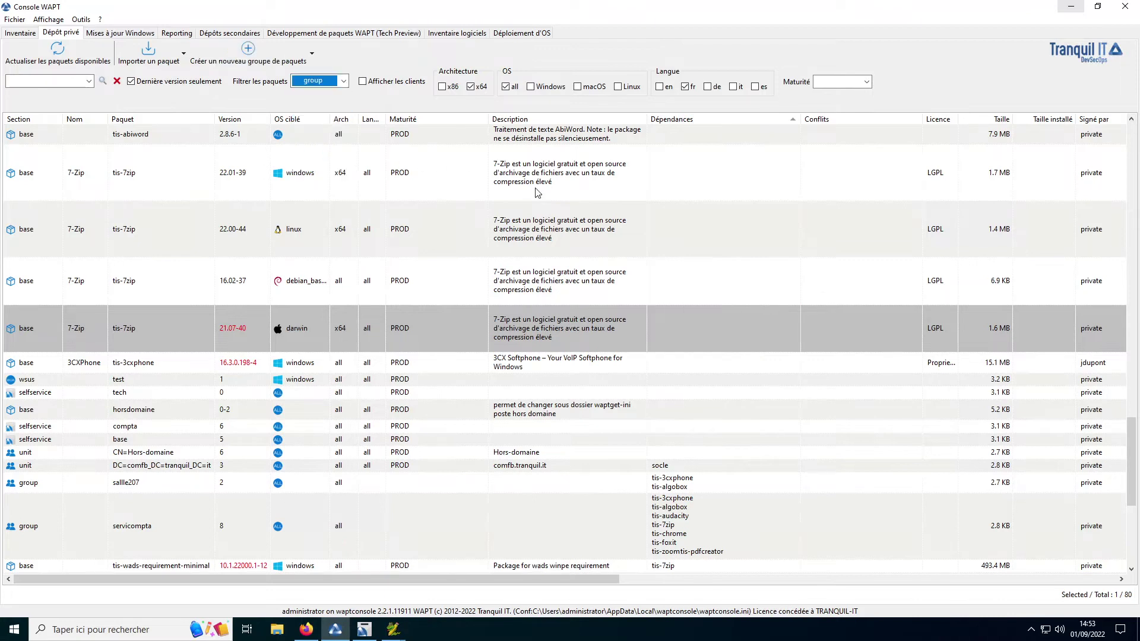
{"action": "left_click", "coordinate": [190, 233]}
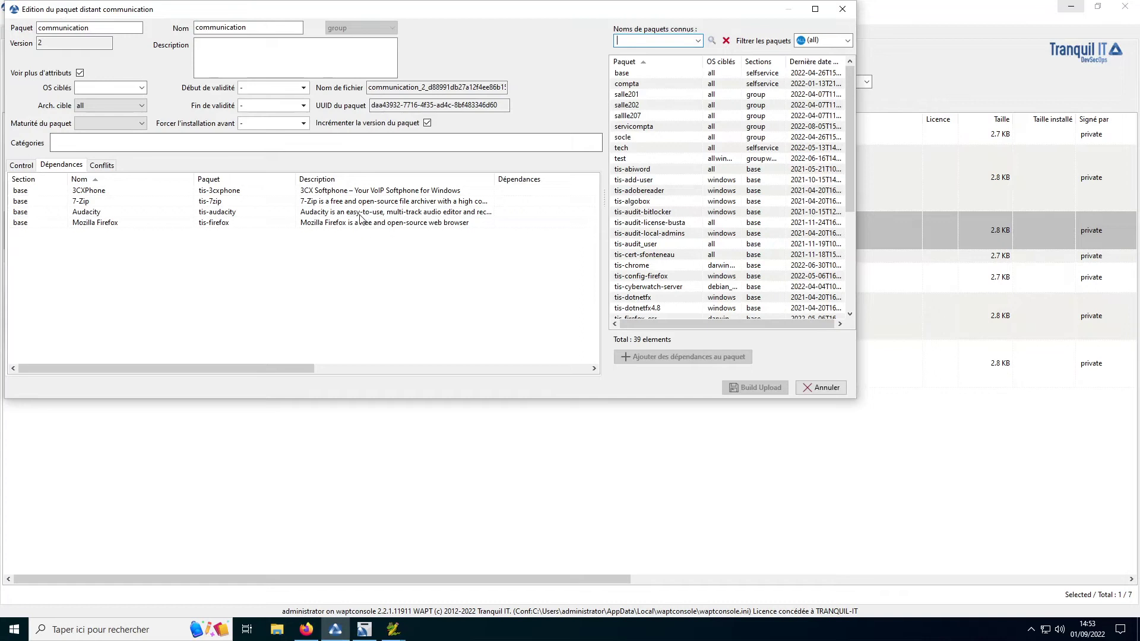
{"action": "left_click", "coordinate": [353, 214]}
{"action": "left_click", "coordinate": [342, 203]}
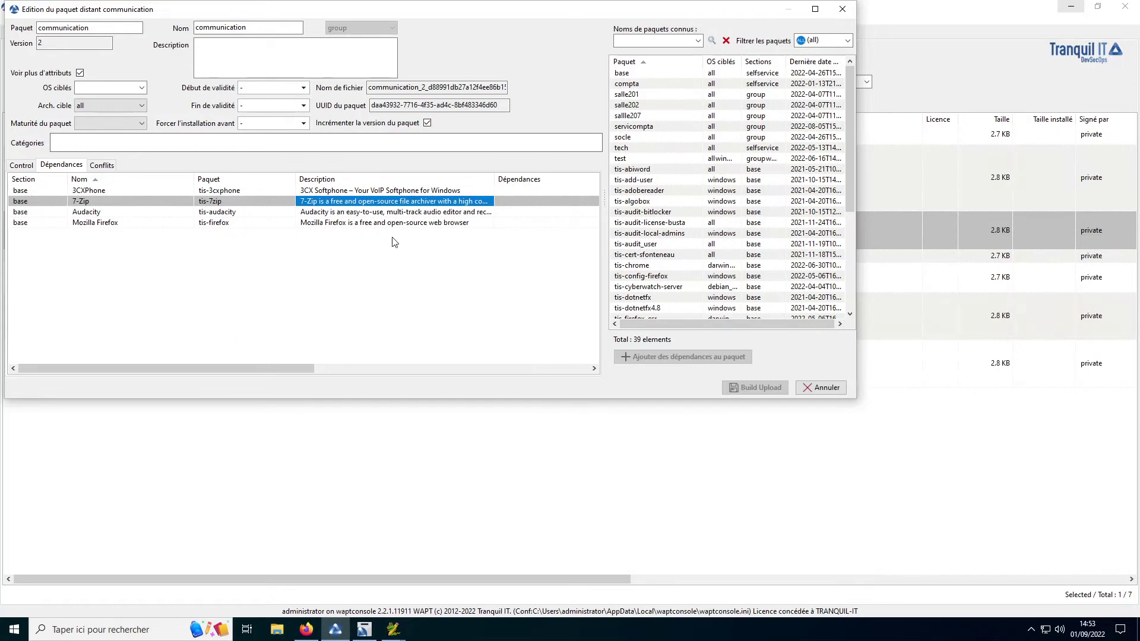
{"action": "left_click", "coordinate": [836, 387]}
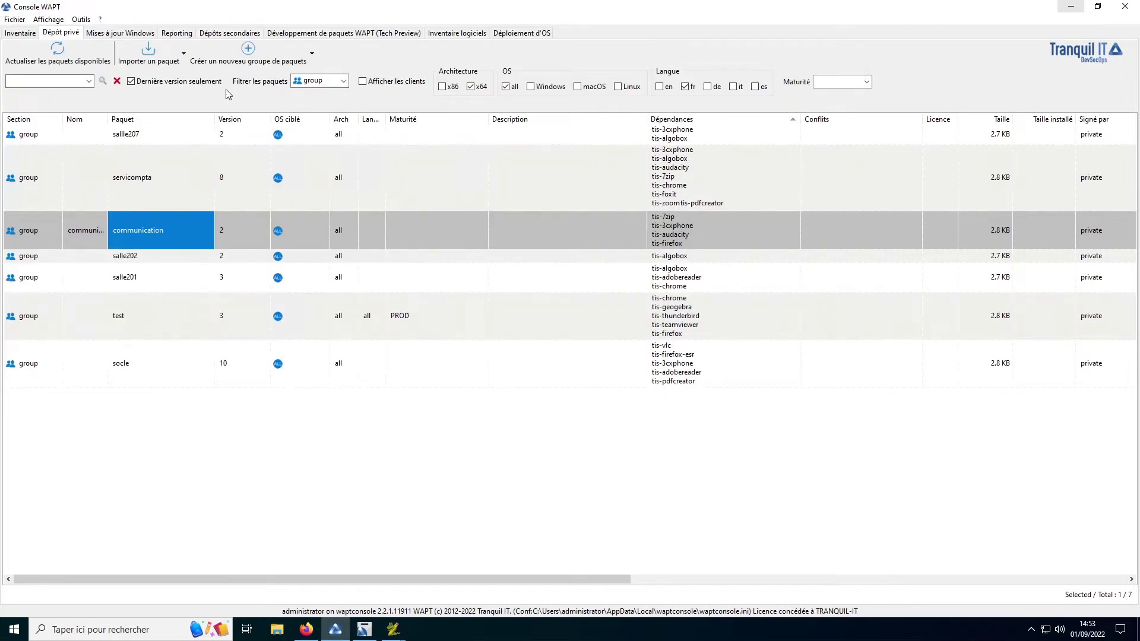
View the actions available for the London organisational unit in the inventory, and return to the list of all machines.
{"action": "left_click", "coordinate": [20, 33]}
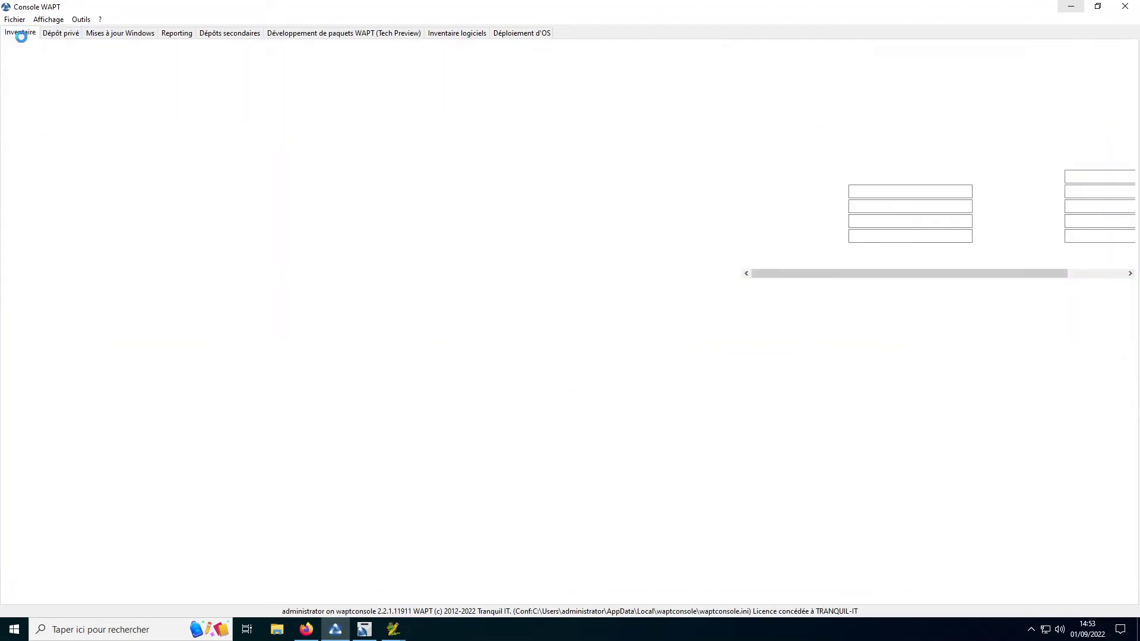
{"action": "right_click", "coordinate": [54, 176]}
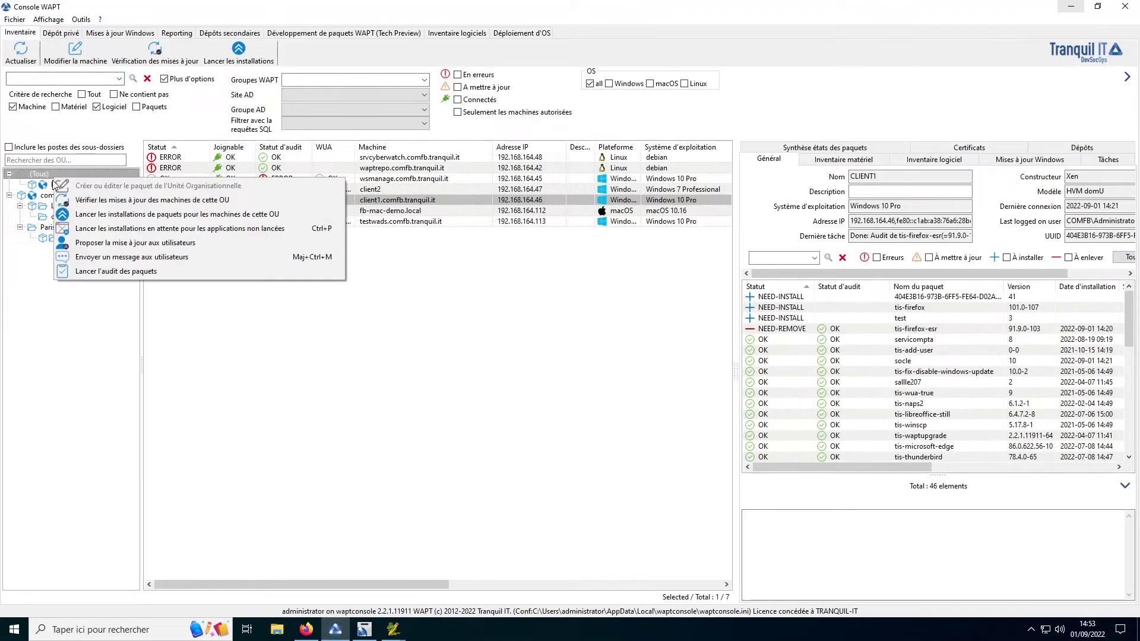
{"action": "right_click", "coordinate": [30, 206]}
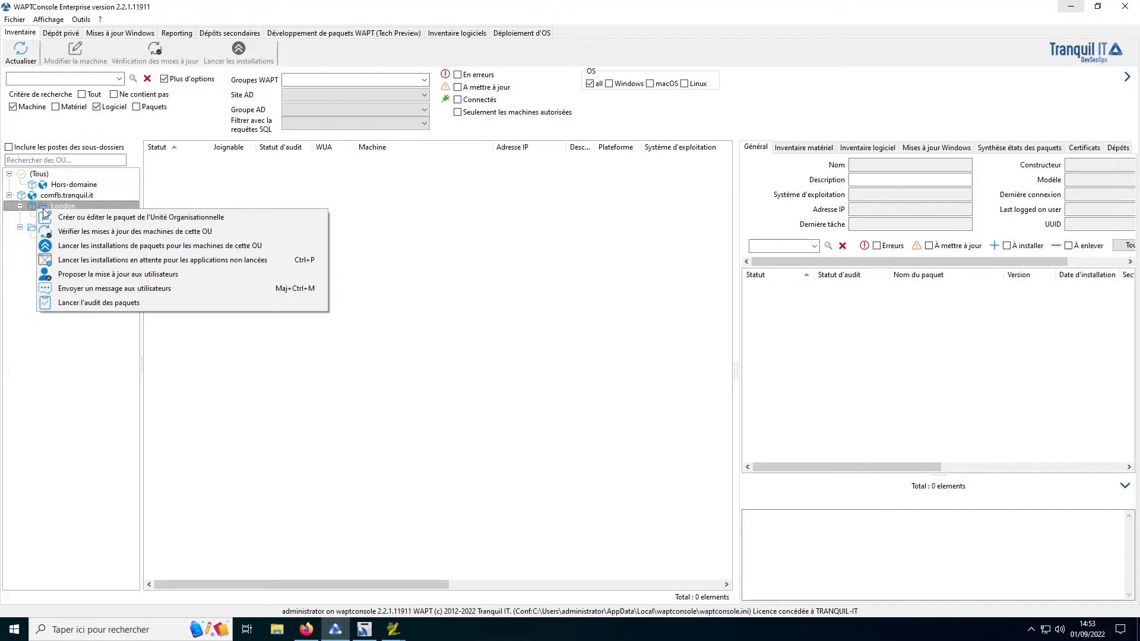
{"action": "left_click", "coordinate": [56, 174]}
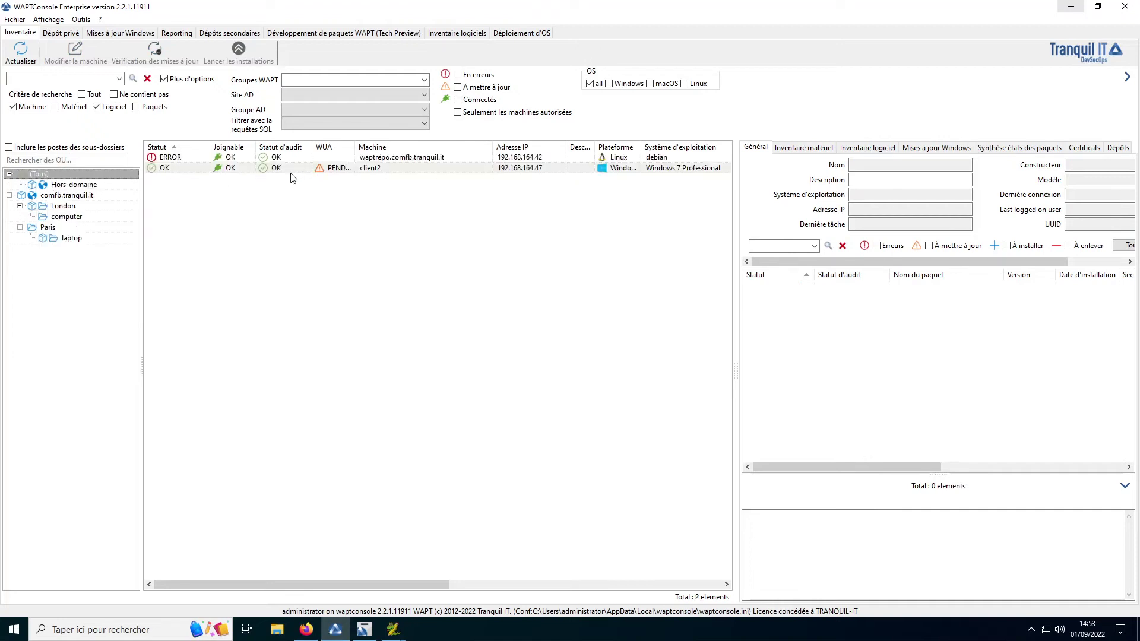
Add tis-pdfcreator to the dependencies of the wsmanage machine, save and apply the change, and refresh the inventory.
{"action": "right_click", "coordinate": [181, 188]}
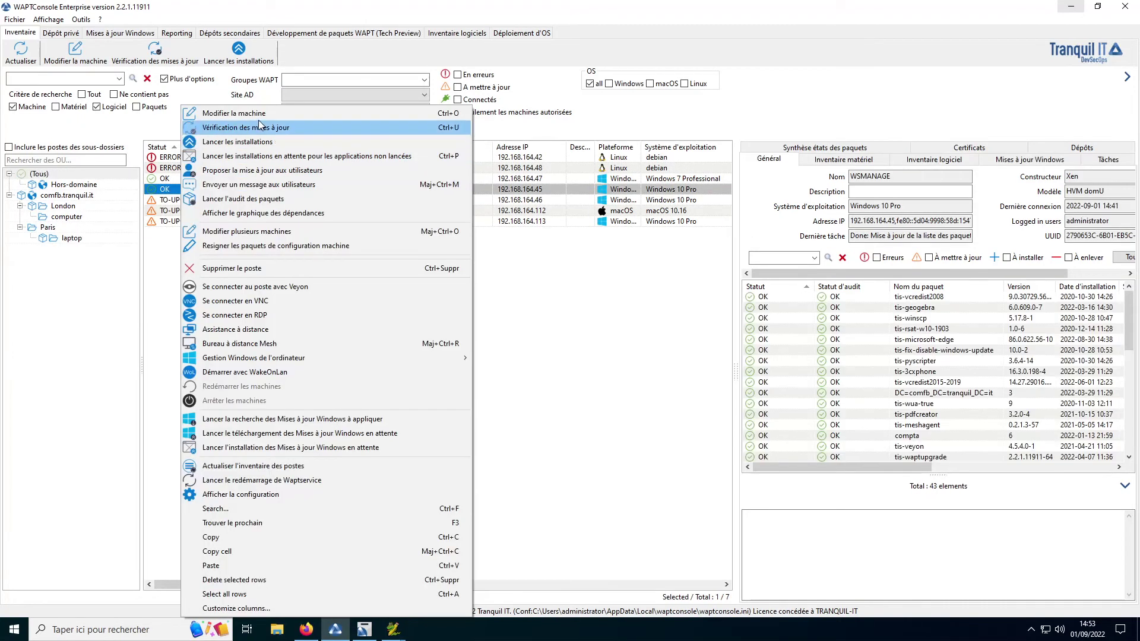
{"action": "left_click", "coordinate": [258, 117]}
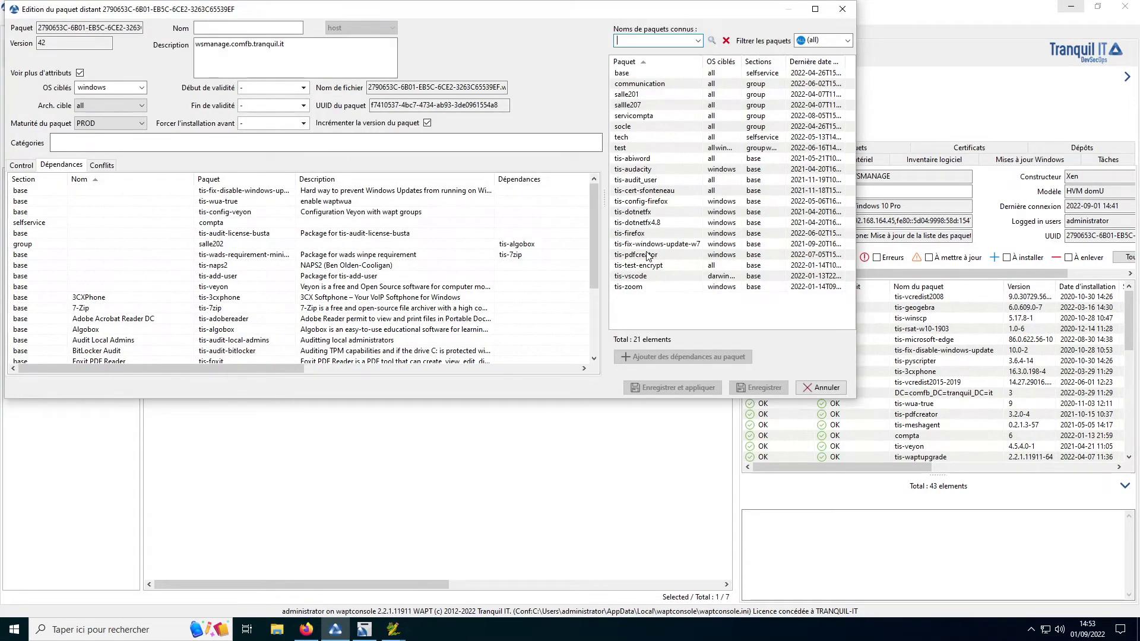
{"action": "left_click_drag", "start_coordinate": [646, 257], "coordinate": [292, 260]}
{"action": "scroll", "coordinate": [374, 261], "scroll_direction": "down", "scroll_amount": 4}
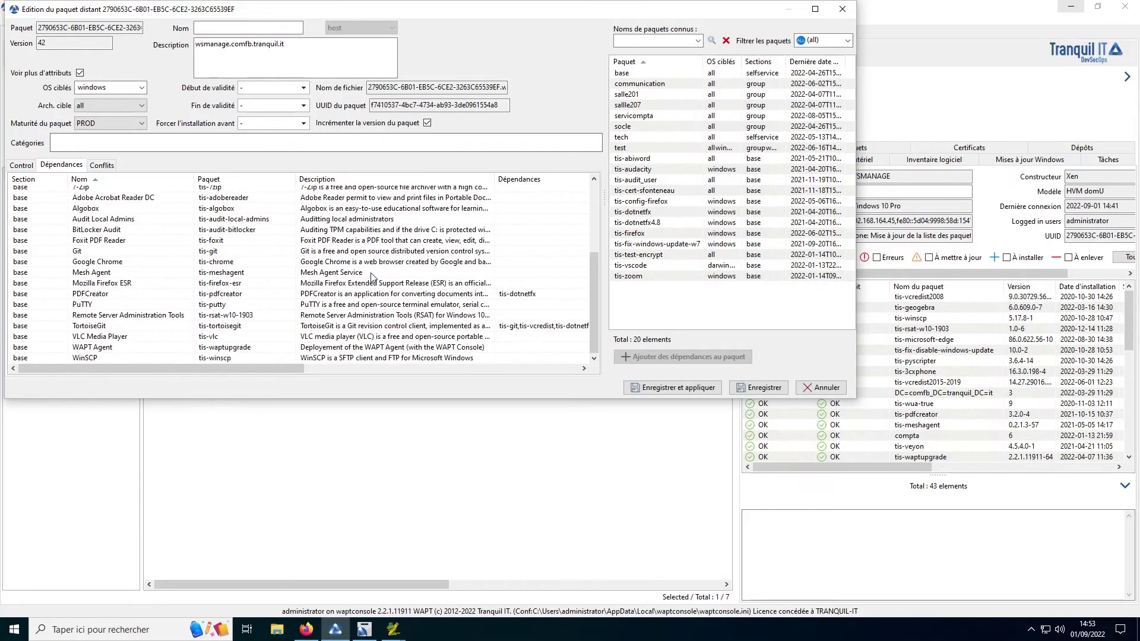
{"action": "left_click", "coordinate": [655, 389]}
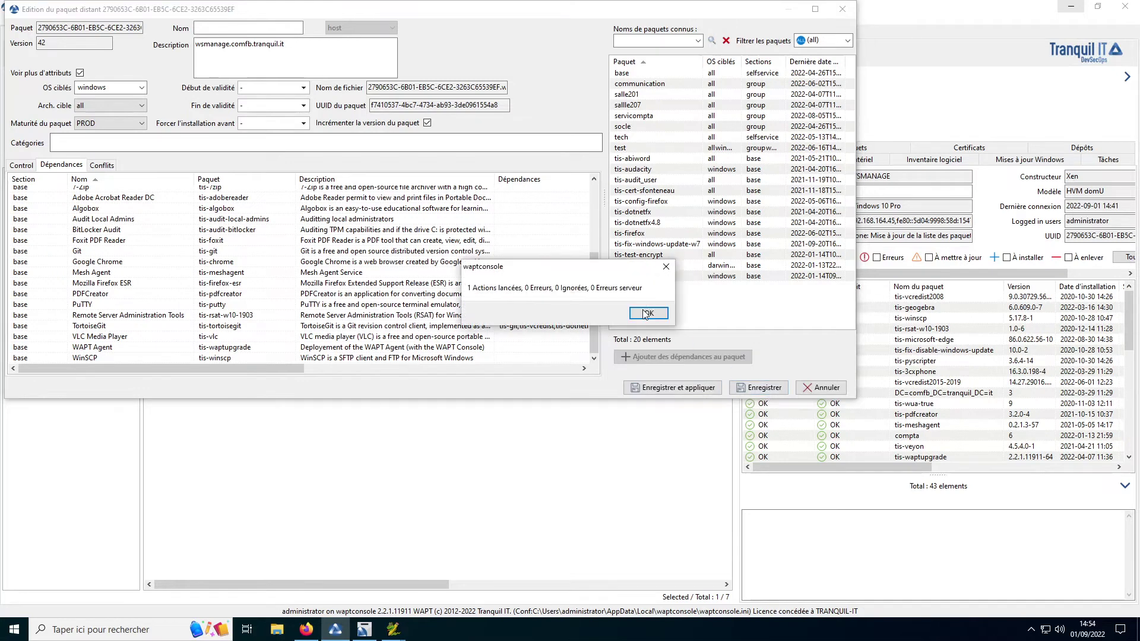
{"action": "left_click", "coordinate": [647, 313]}
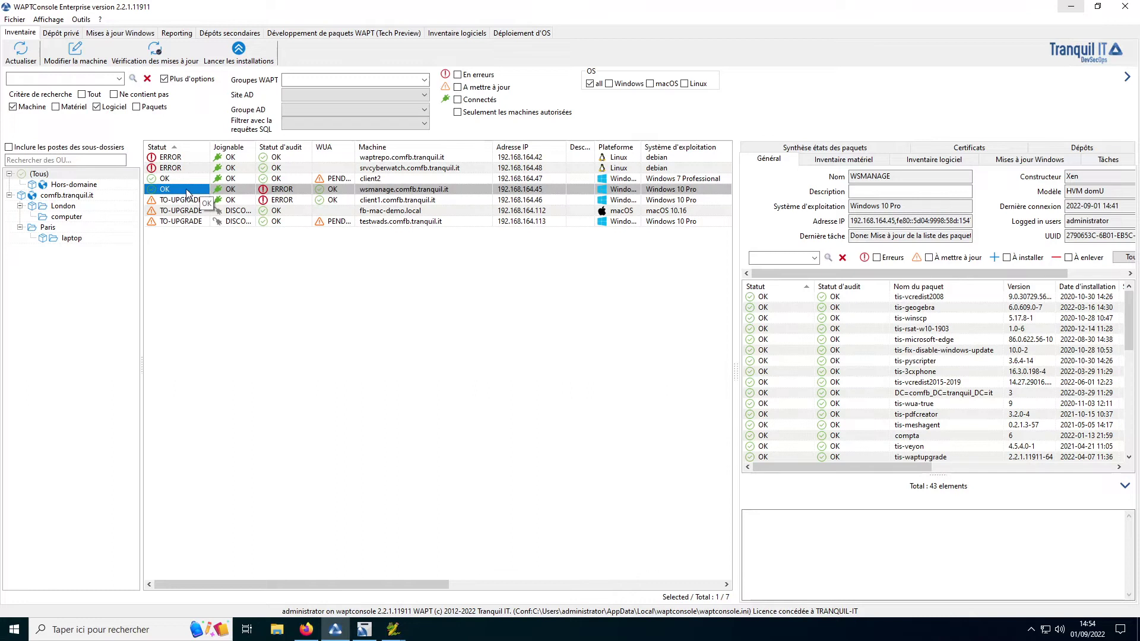
{"action": "left_click", "coordinate": [21, 52]}
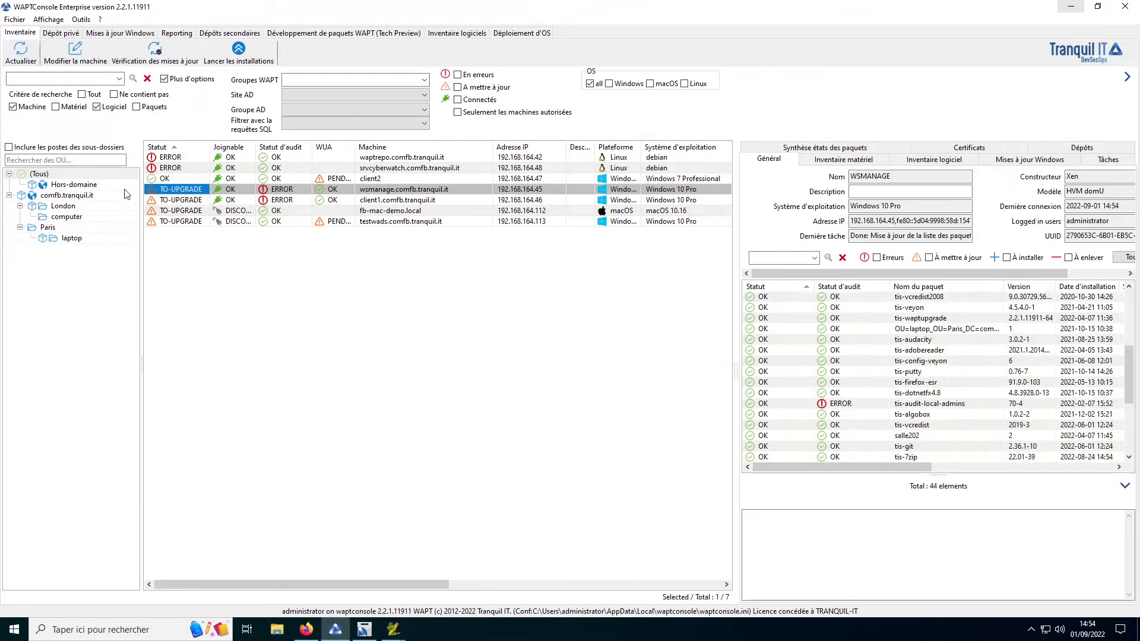
Propose the pending package update to the users of wsmanage, and postpone it in the update notice.
{"action": "right_click", "coordinate": [185, 194]}
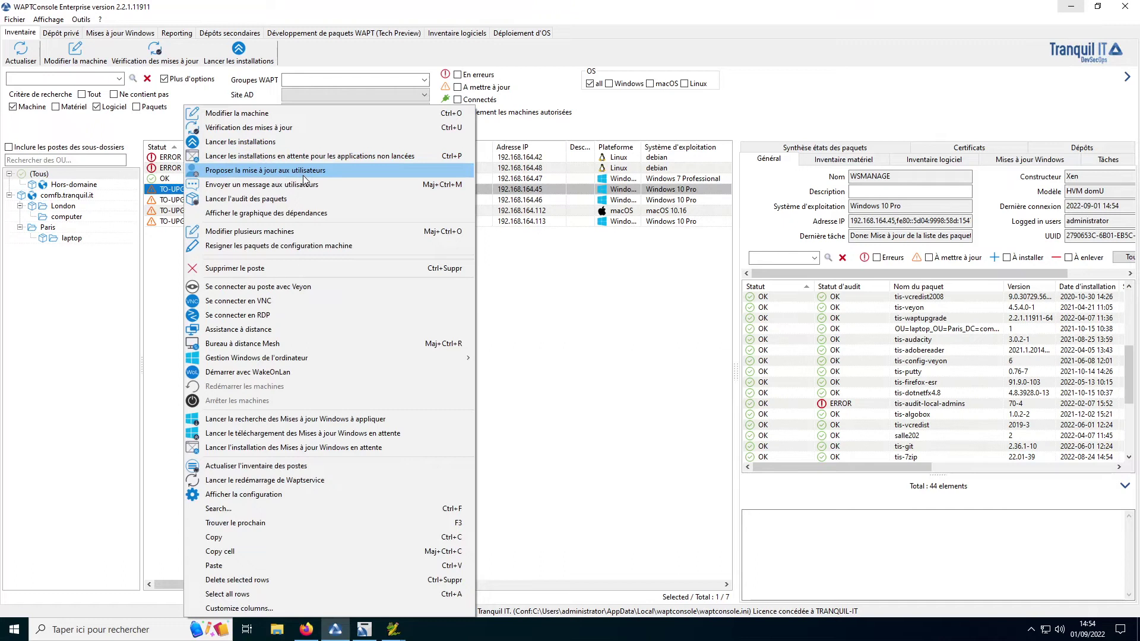
{"action": "left_click", "coordinate": [304, 171]}
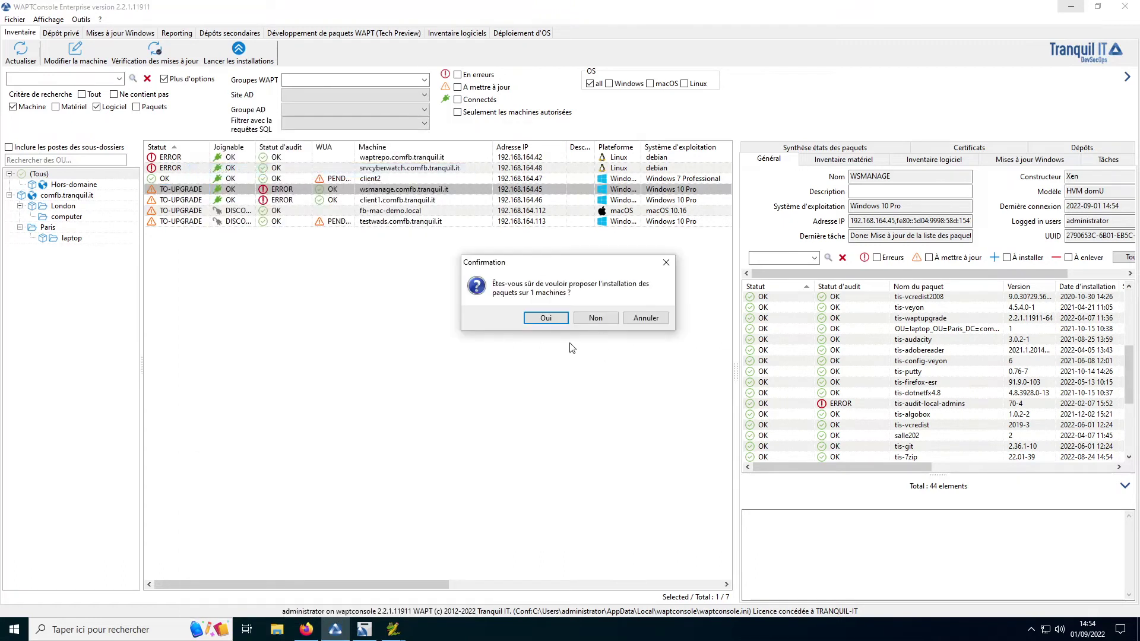
{"action": "key", "text": "Return"}
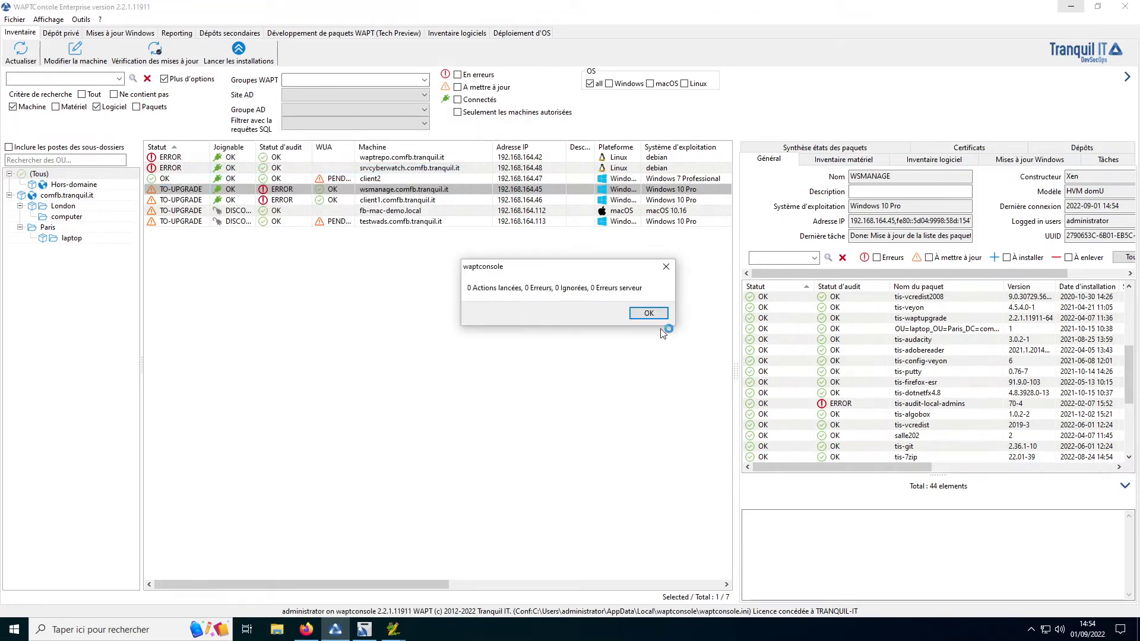
{"action": "left_click", "coordinate": [644, 311]}
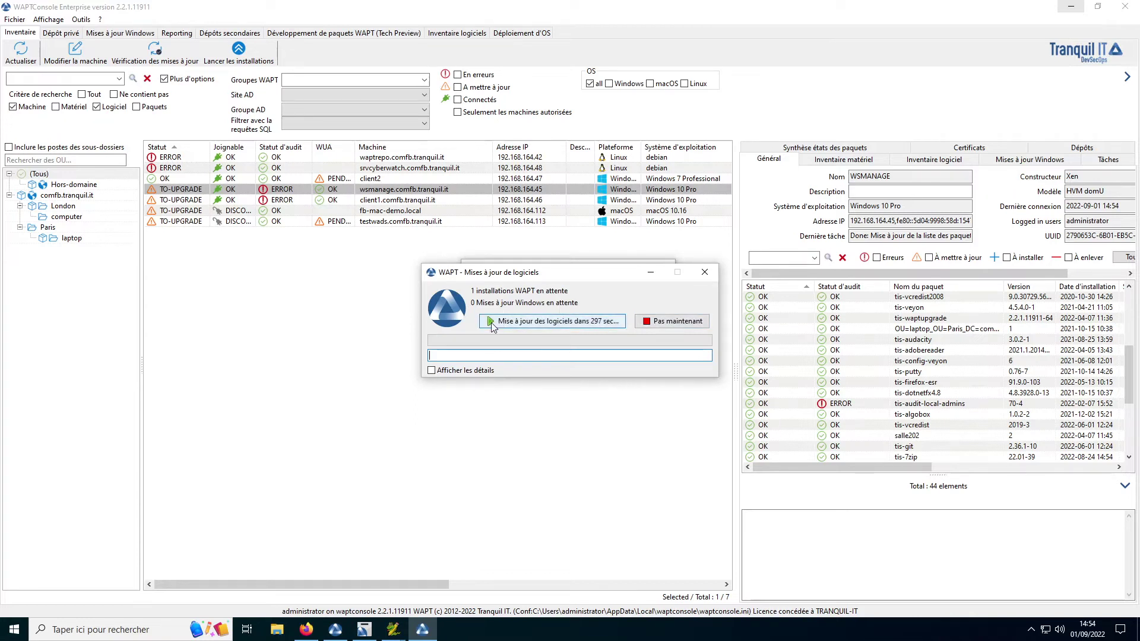
{"action": "left_click", "coordinate": [652, 323]}
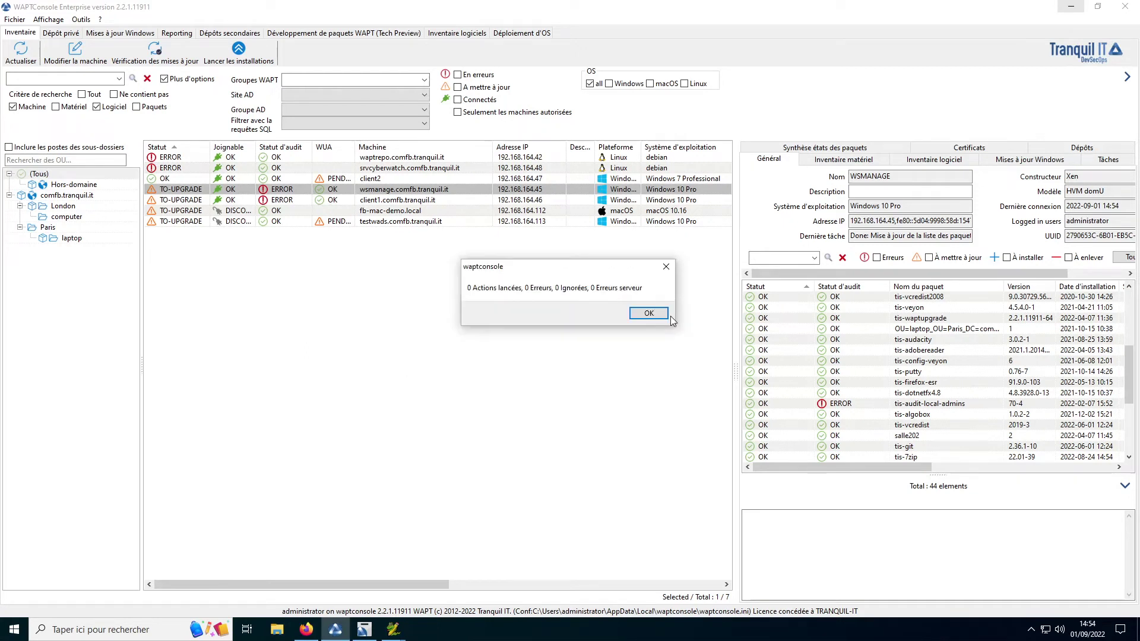
{"action": "left_click", "coordinate": [644, 319]}
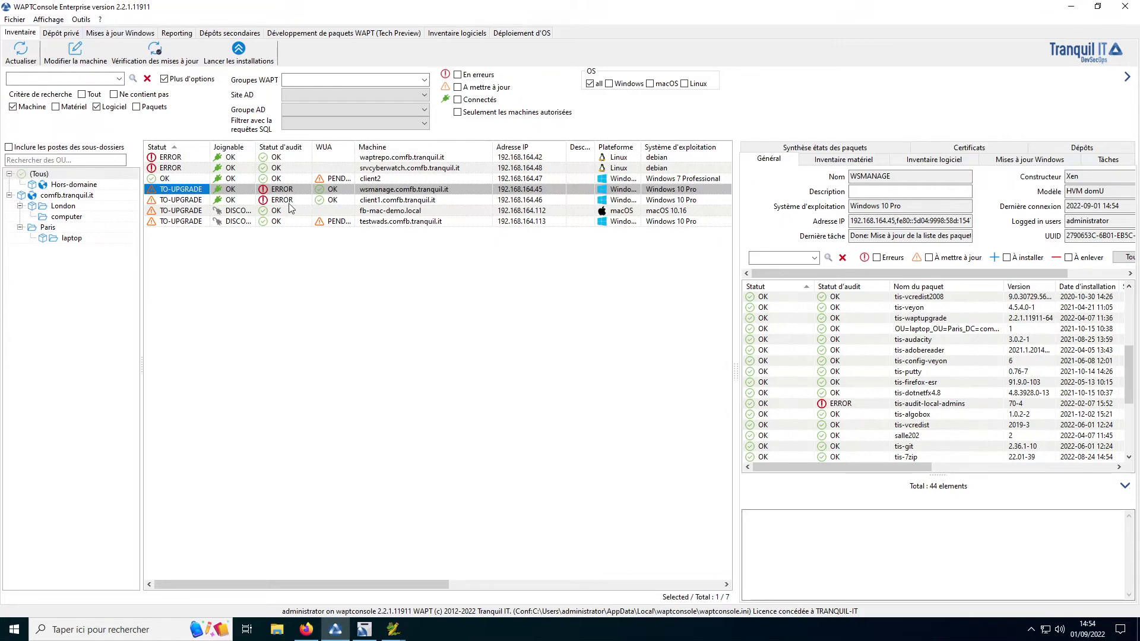
Filter the private repository to selfservice packages and inspect the packages enabled for the compta group in the compta rules, without saving.
{"action": "left_click", "coordinate": [364, 629]}
{"action": "left_click", "coordinate": [61, 33]}
{"action": "left_click", "coordinate": [318, 81]}
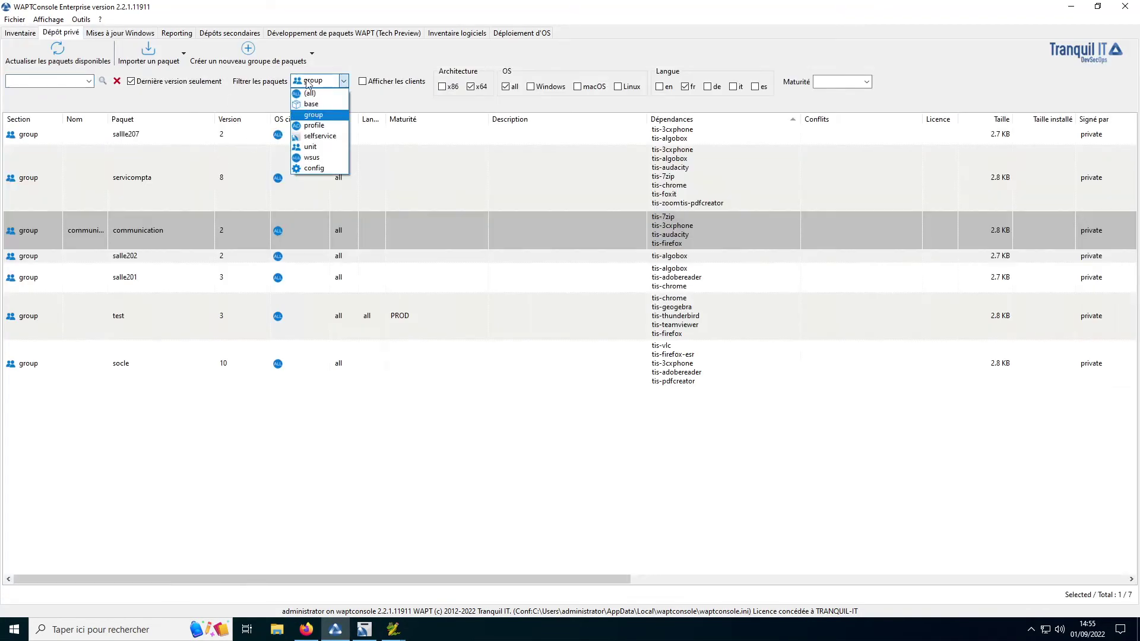
{"action": "left_click", "coordinate": [304, 140]}
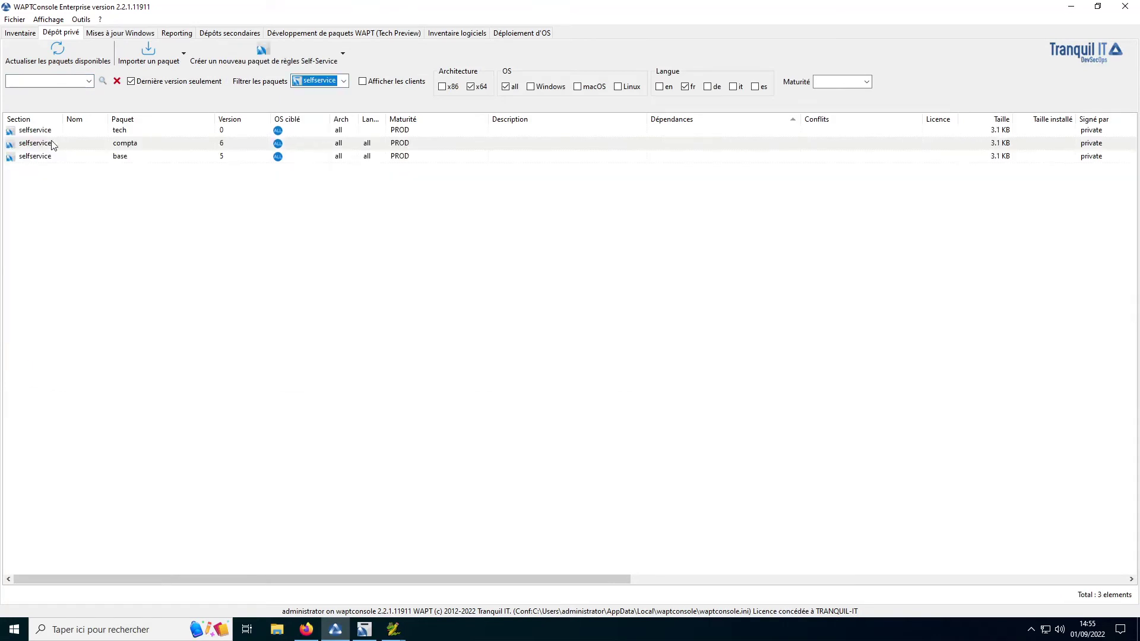
{"action": "left_click", "coordinate": [51, 143]}
{"action": "double_click", "coordinate": [141, 141]}
{"action": "left_click", "coordinate": [309, 97]}
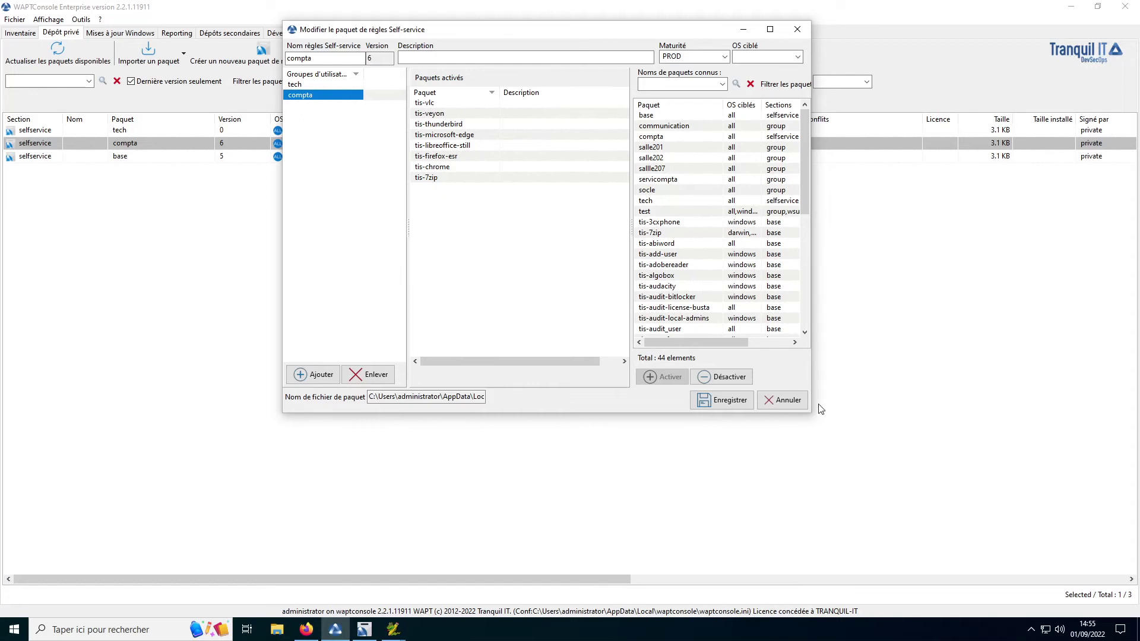
{"action": "left_click", "coordinate": [782, 400]}
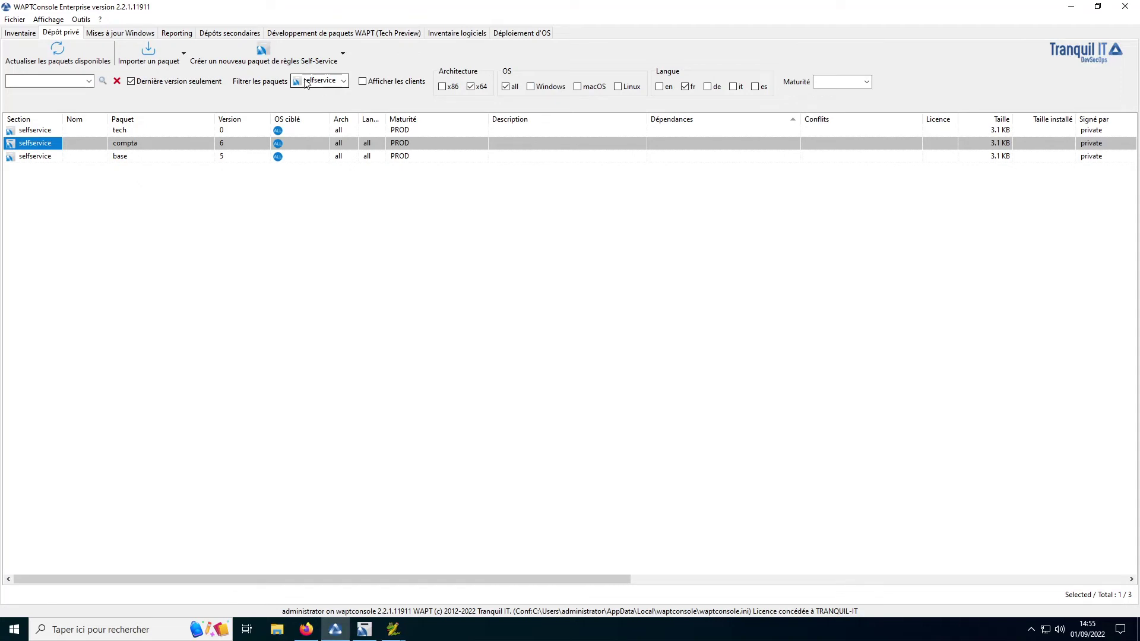
Examine the Windows updates list and the updates authorised by the test wsus package in the private repository, without saving.
{"action": "left_click", "coordinate": [114, 34]}
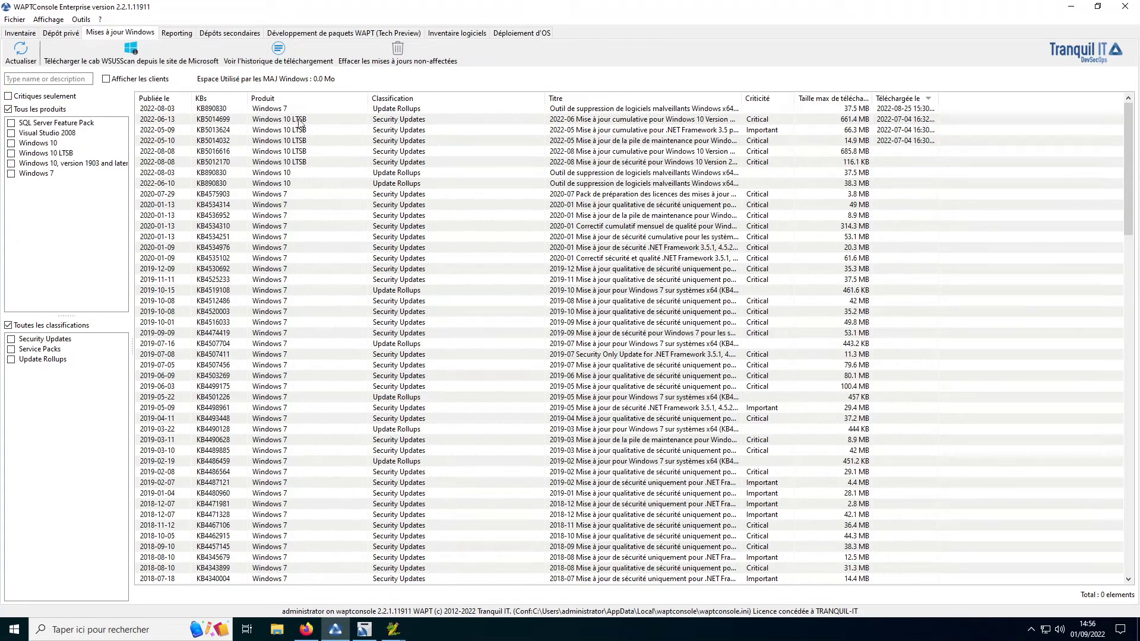
{"action": "left_click", "coordinate": [71, 35]}
{"action": "left_click", "coordinate": [300, 86]}
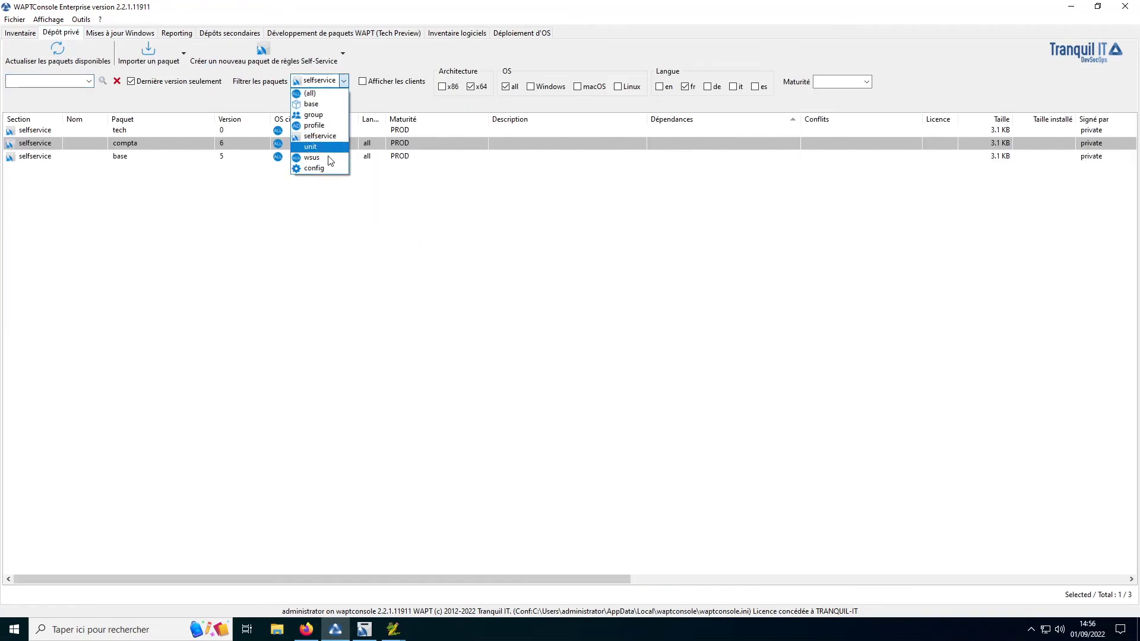
{"action": "left_click", "coordinate": [308, 153]}
{"action": "double_click", "coordinate": [121, 130]}
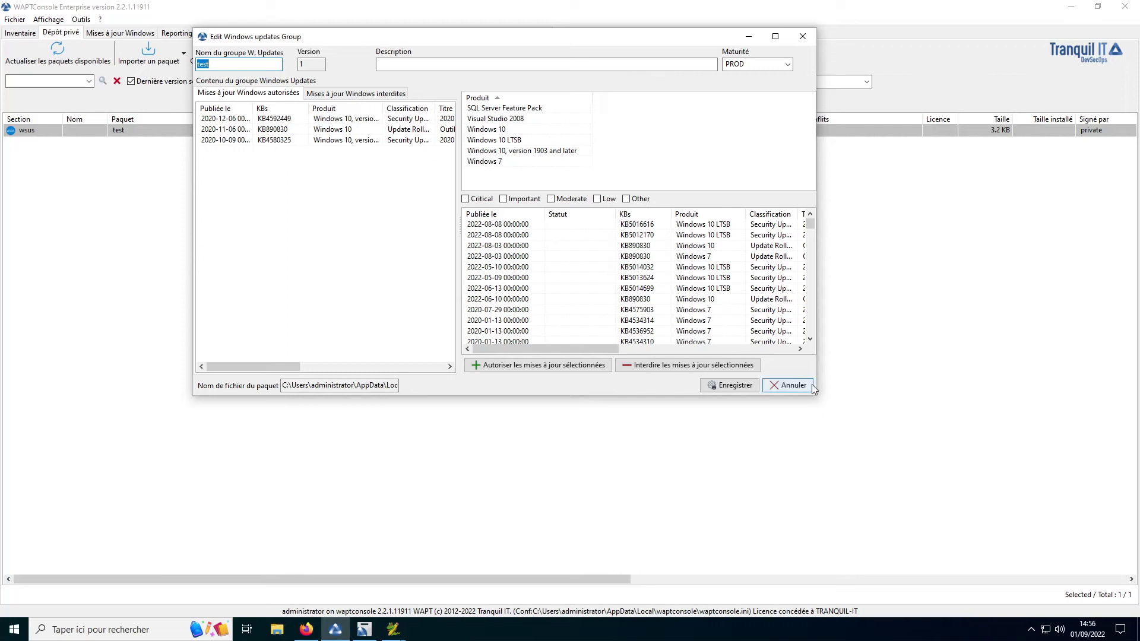
{"action": "left_click", "coordinate": [771, 385]}
{"action": "left_click", "coordinate": [100, 34]}
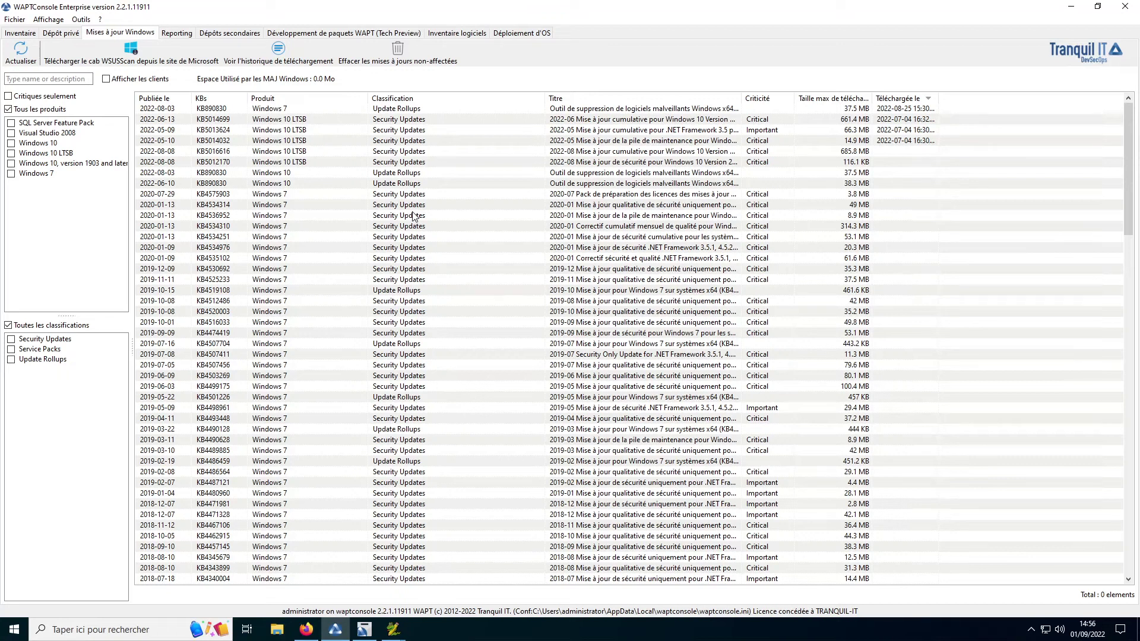
Run the List of computers report and show its SQL query in design mode, and view the secondary repository rules.
{"action": "left_click", "coordinate": [176, 33]}
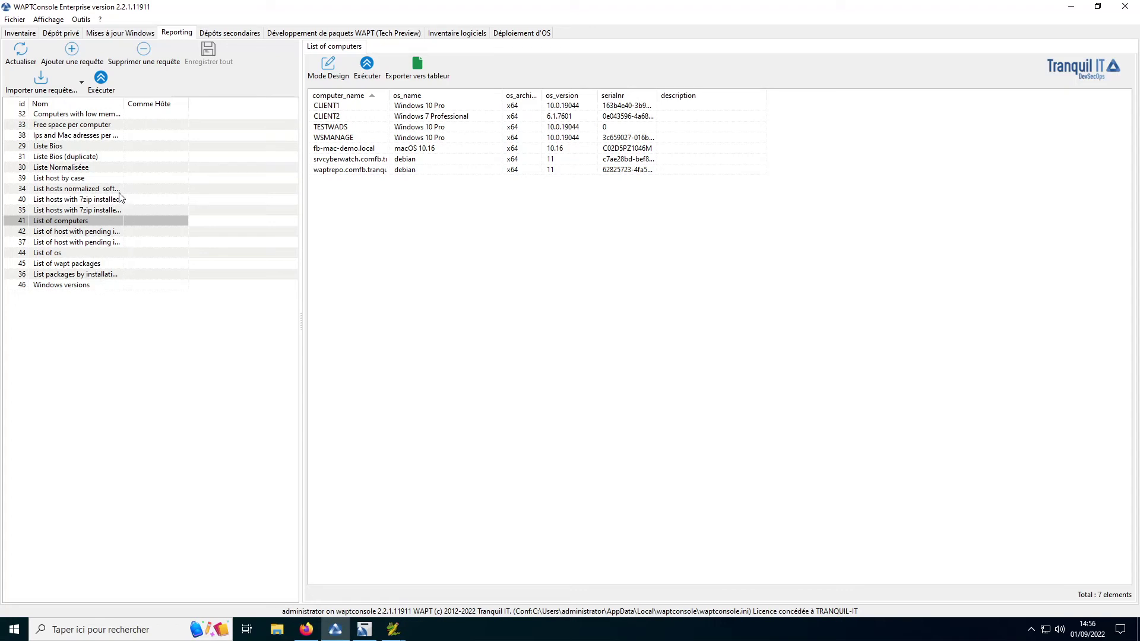
{"action": "left_click", "coordinate": [114, 87]}
{"action": "left_click", "coordinate": [328, 69]}
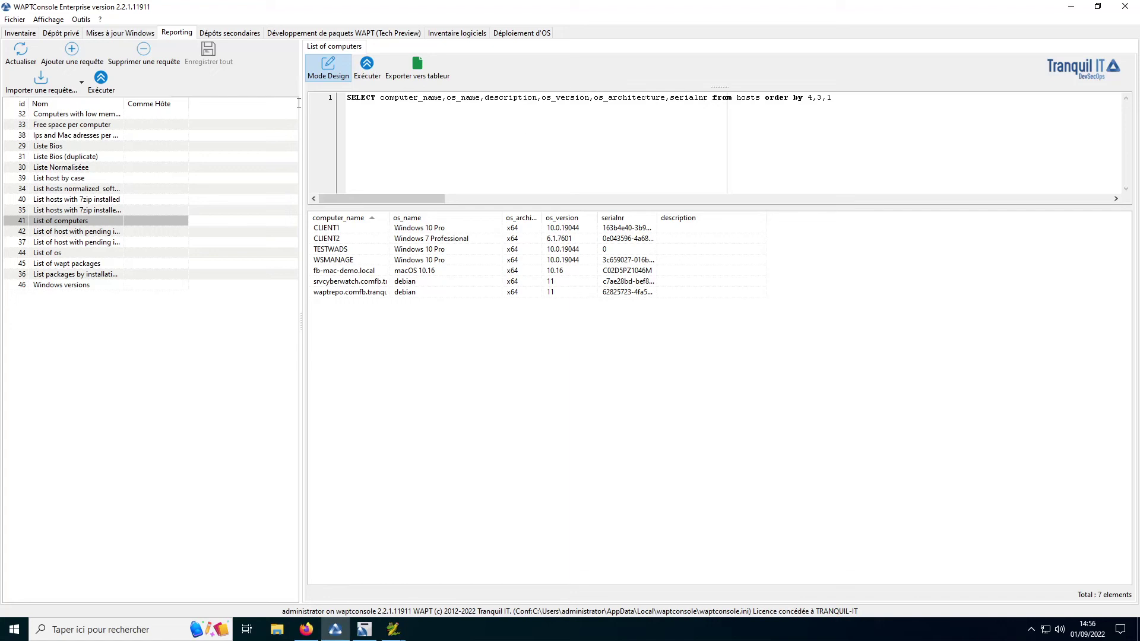
{"action": "left_click", "coordinate": [249, 34]}
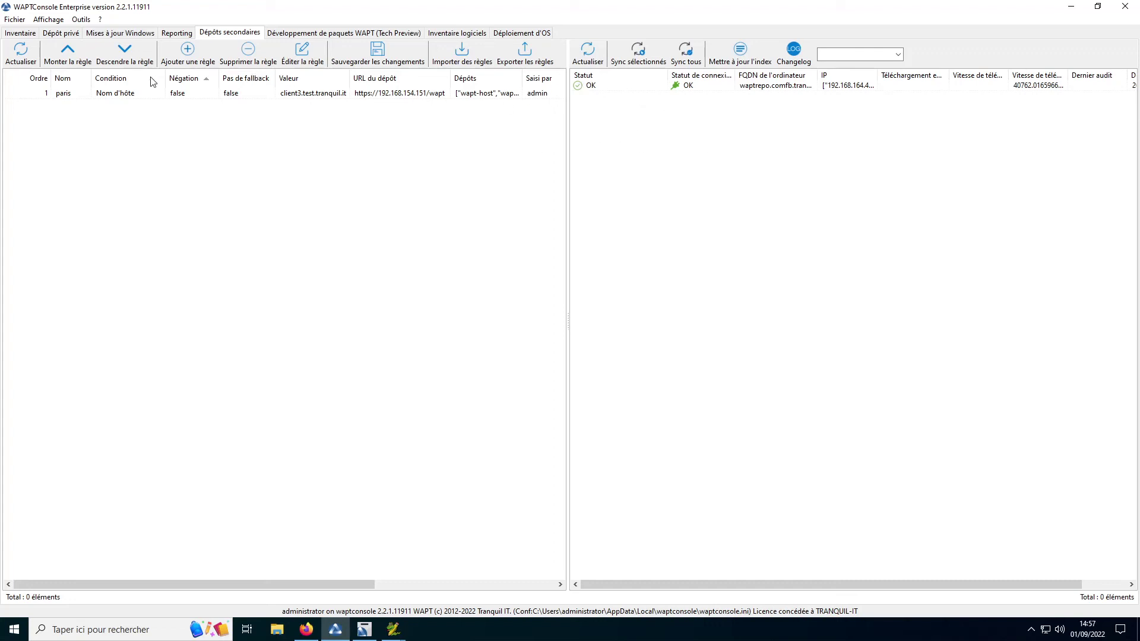
Examine the condition types and repository URL choices offered for a new secondary repository rule, and cancel without saving.
{"action": "left_click", "coordinate": [187, 59]}
{"action": "left_click", "coordinate": [522, 282]}
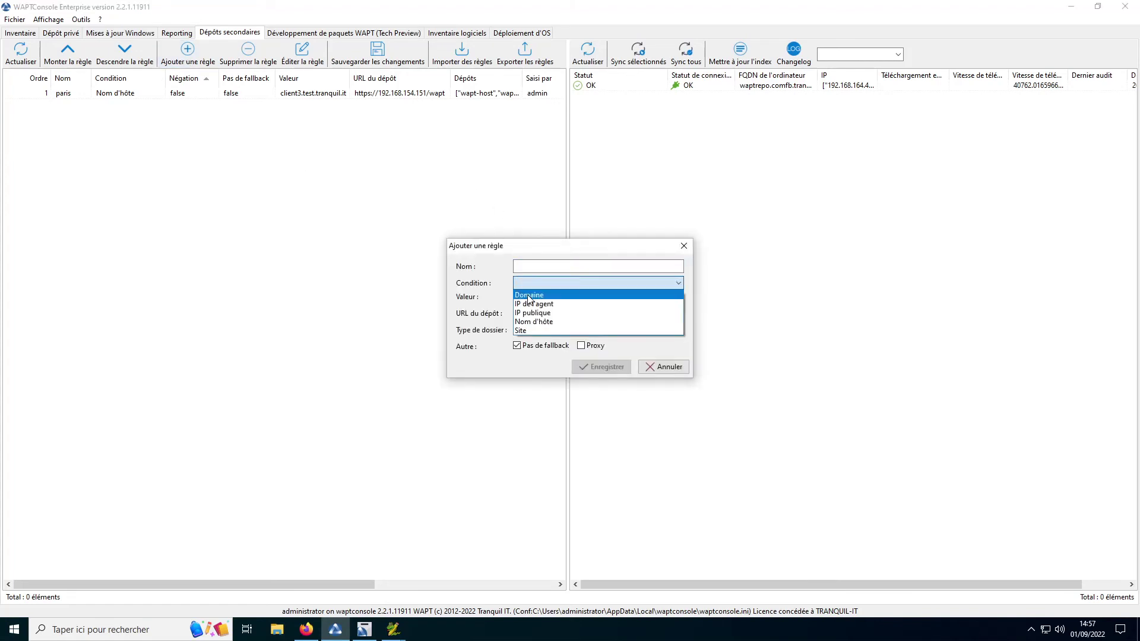
{"action": "left_click", "coordinate": [497, 298]}
{"action": "left_click", "coordinate": [678, 313]}
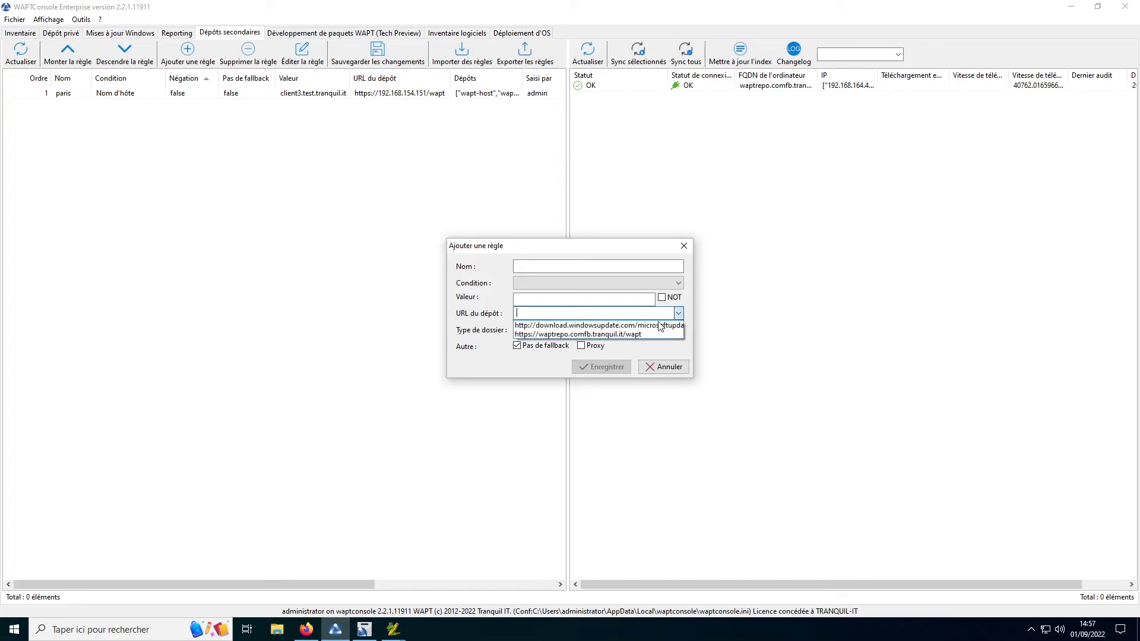
{"action": "left_click", "coordinate": [489, 315]}
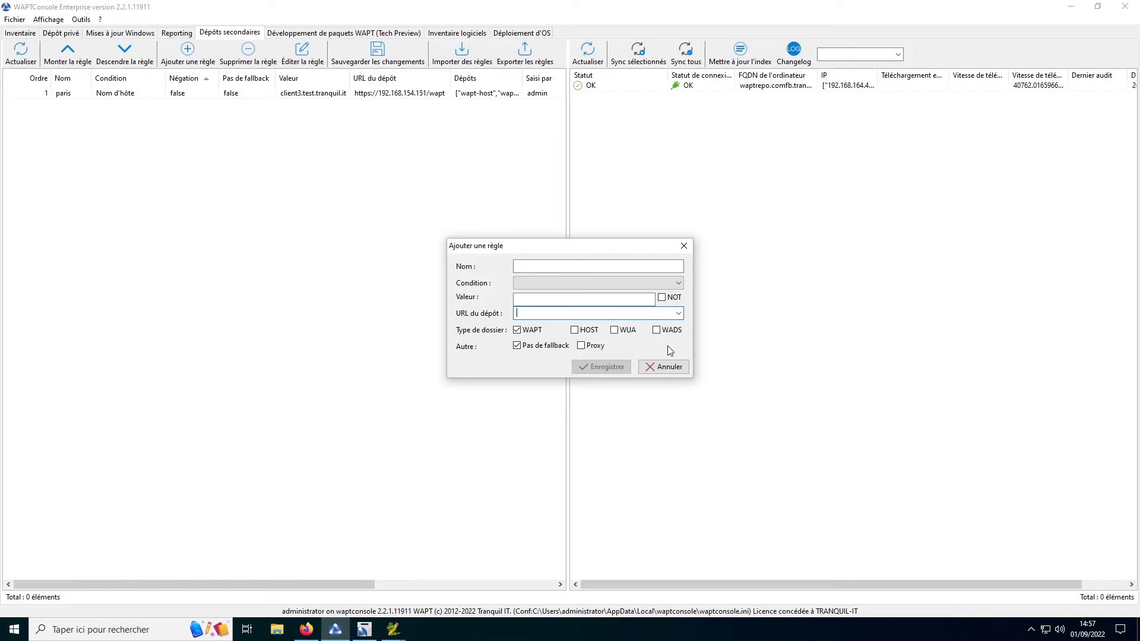
{"action": "left_click", "coordinate": [667, 367]}
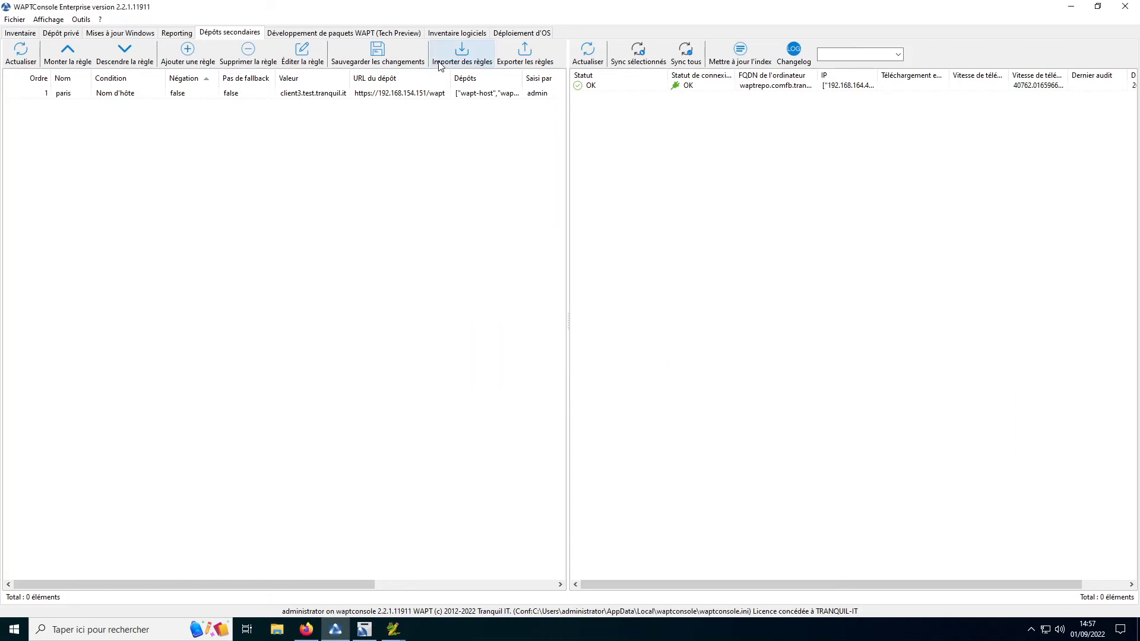
Show the OS deployment machines and configurations, and download WinPE for the x64 architecture.
{"action": "left_click", "coordinate": [509, 34]}
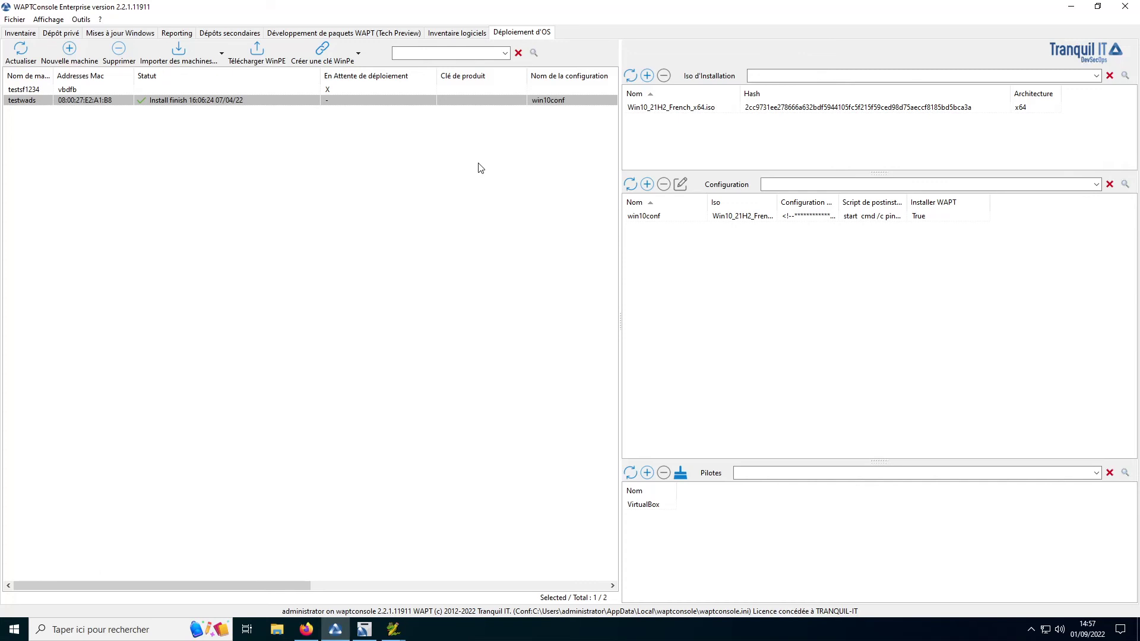
{"action": "left_click", "coordinate": [256, 52]}
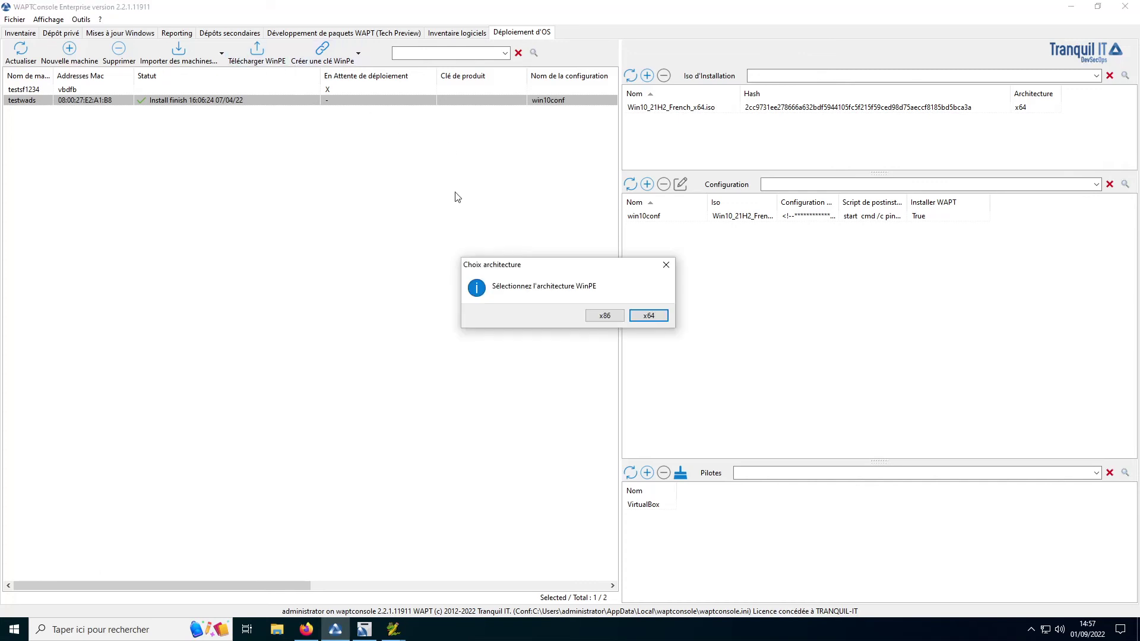
{"action": "left_click", "coordinate": [649, 314]}
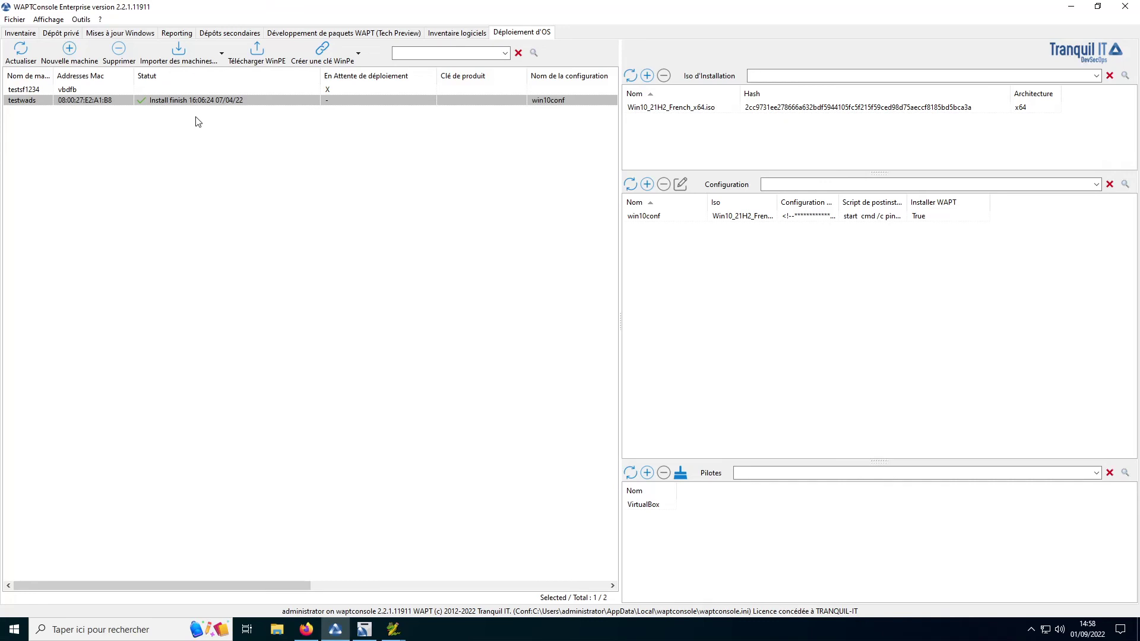
Return to the machine inventory and inspect the WAPT users' rights, focusing on the account with machine registration rights, without saving.
{"action": "left_click", "coordinate": [19, 33]}
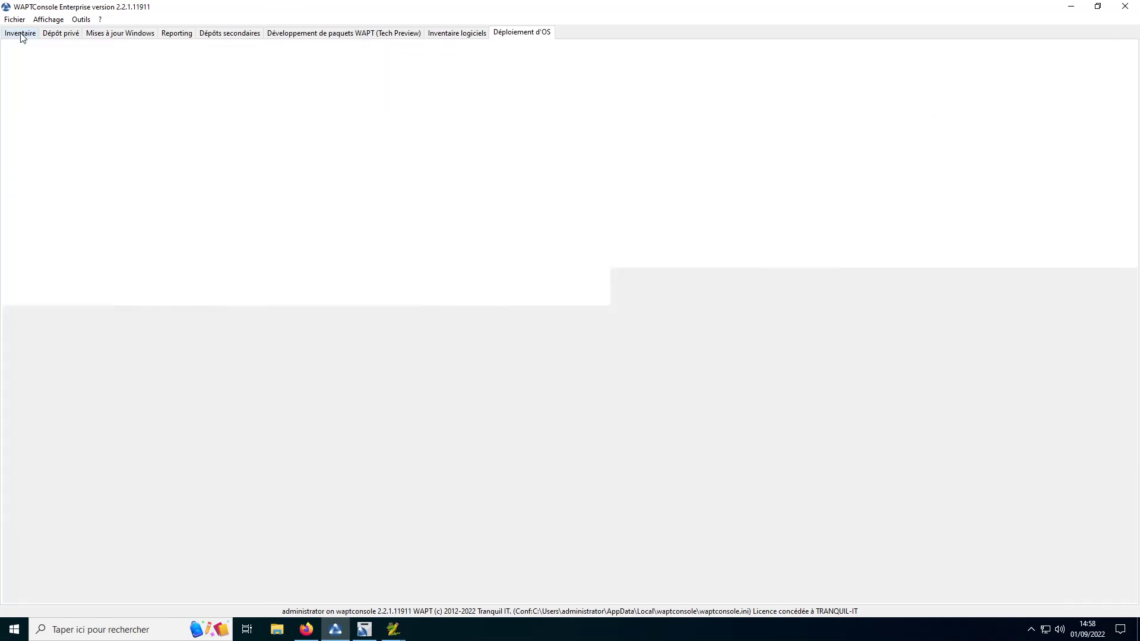
{"action": "left_click", "coordinate": [81, 20]}
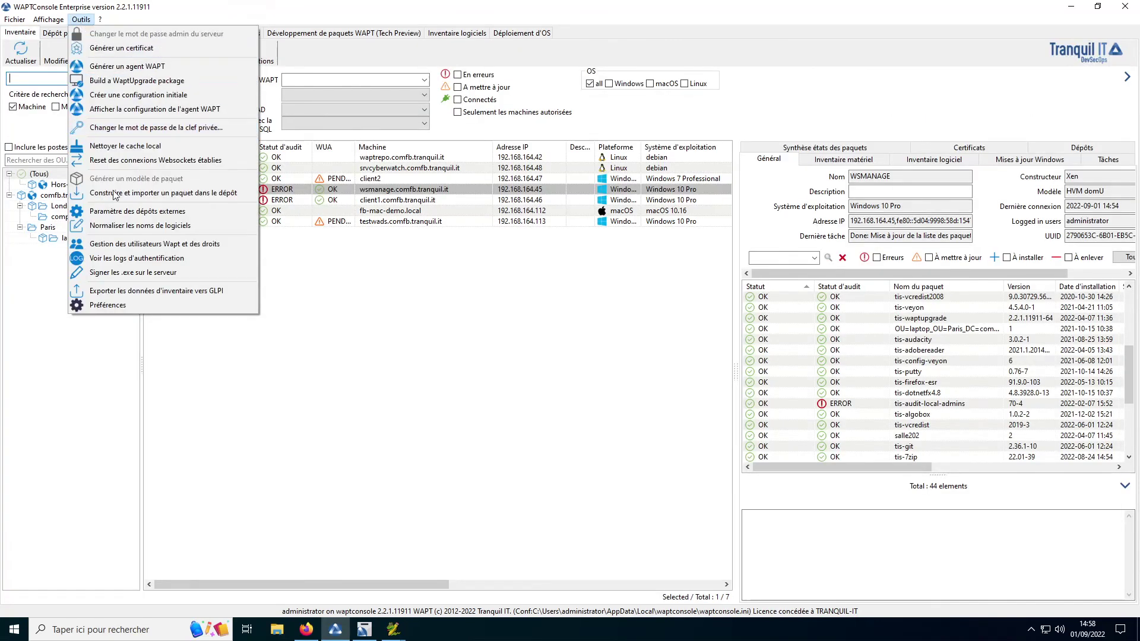
{"action": "left_click", "coordinate": [131, 243]}
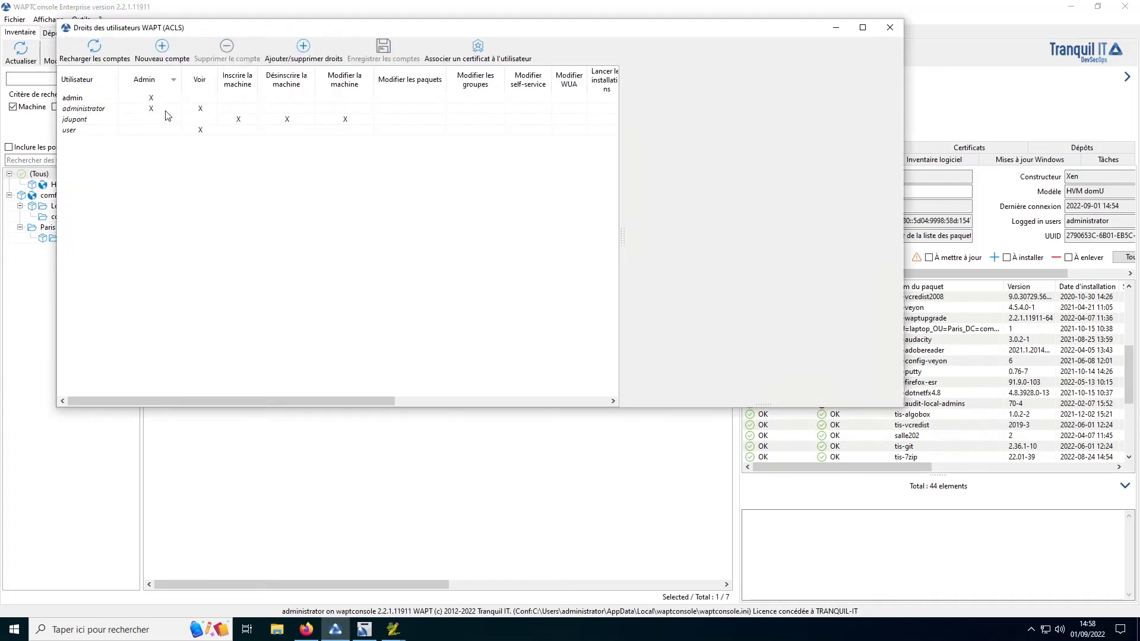
{"action": "left_click", "coordinate": [95, 119]}
{"action": "left_click", "coordinate": [232, 119]}
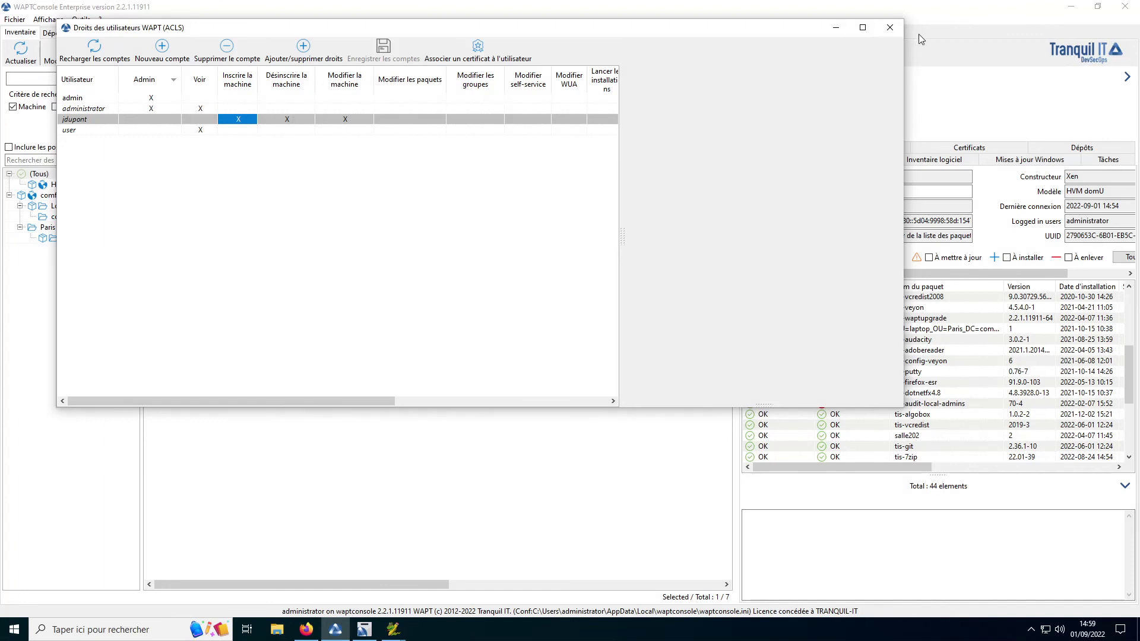
{"action": "left_click", "coordinate": [889, 28]}
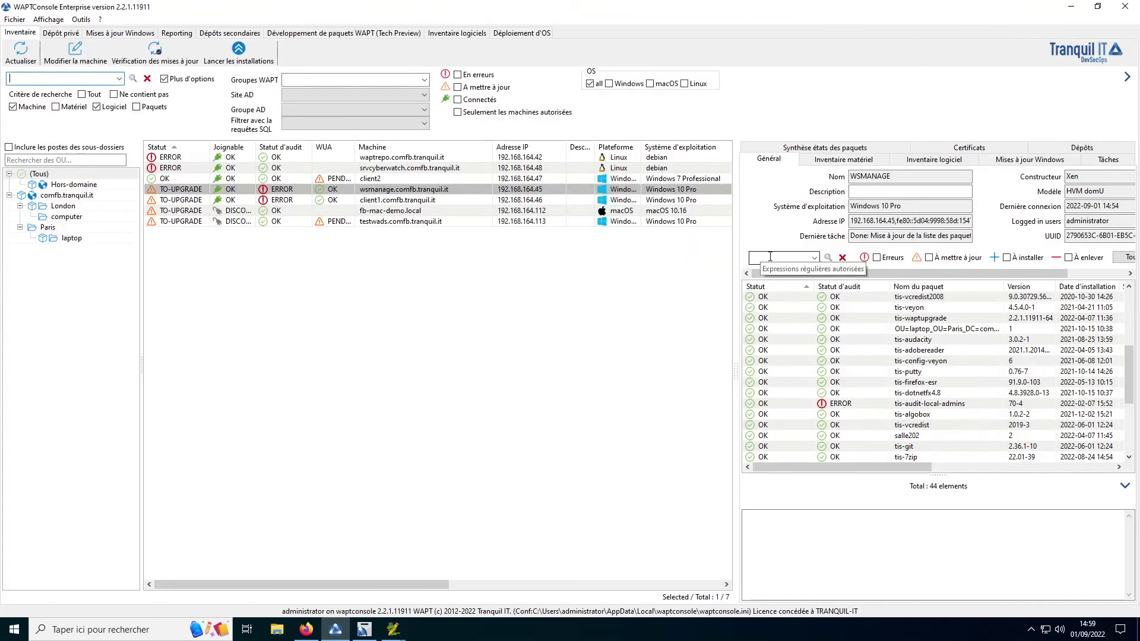
Filter the packages of client1 by "audit" and view the audit logs of tis-audit-bitlocker and tis-audit_user.
{"action": "left_click", "coordinate": [162, 201]}
{"action": "left_click", "coordinate": [764, 259]}
{"action": "type", "text": "audit"}
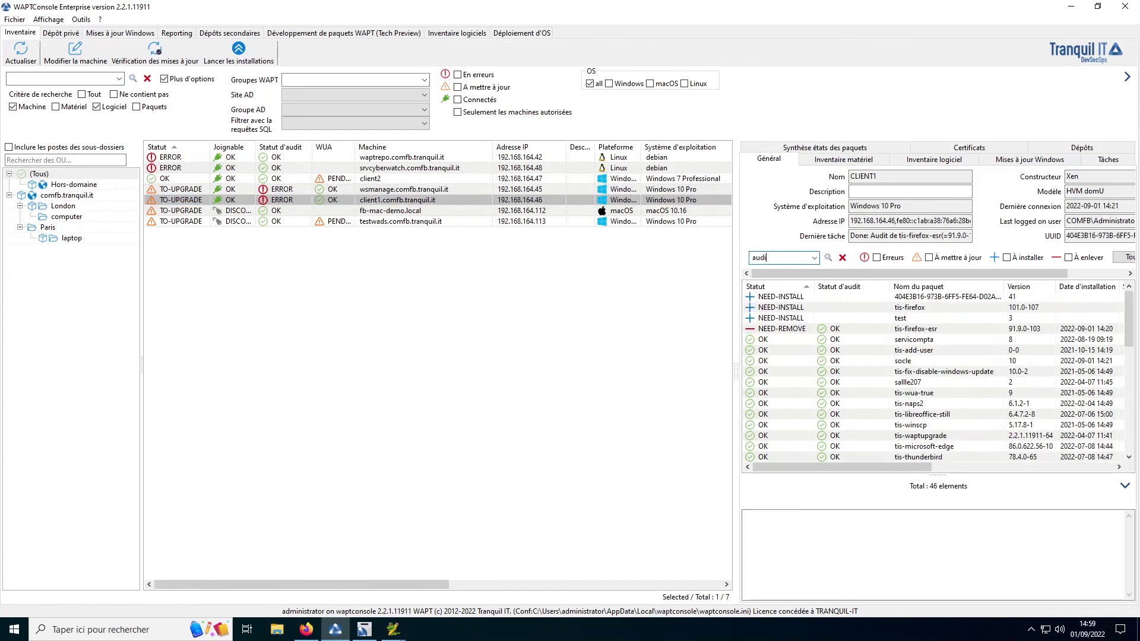
{"action": "key", "text": "Return"}
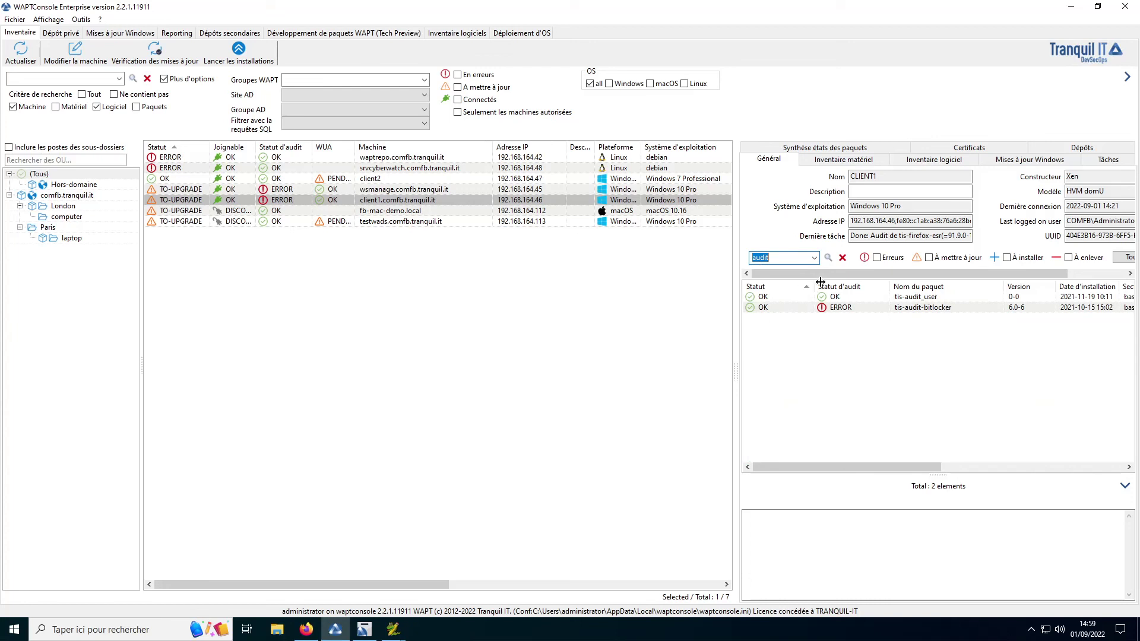
{"action": "left_click", "coordinate": [849, 307]}
{"action": "left_click", "coordinate": [846, 296]}
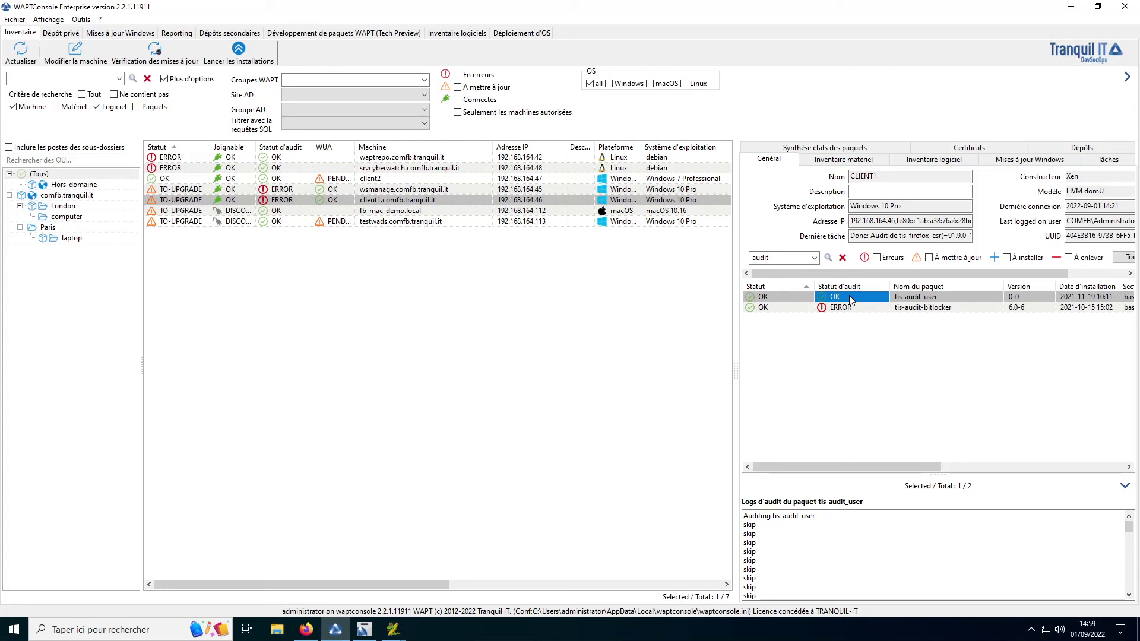
{"action": "key", "text": "Tab"}
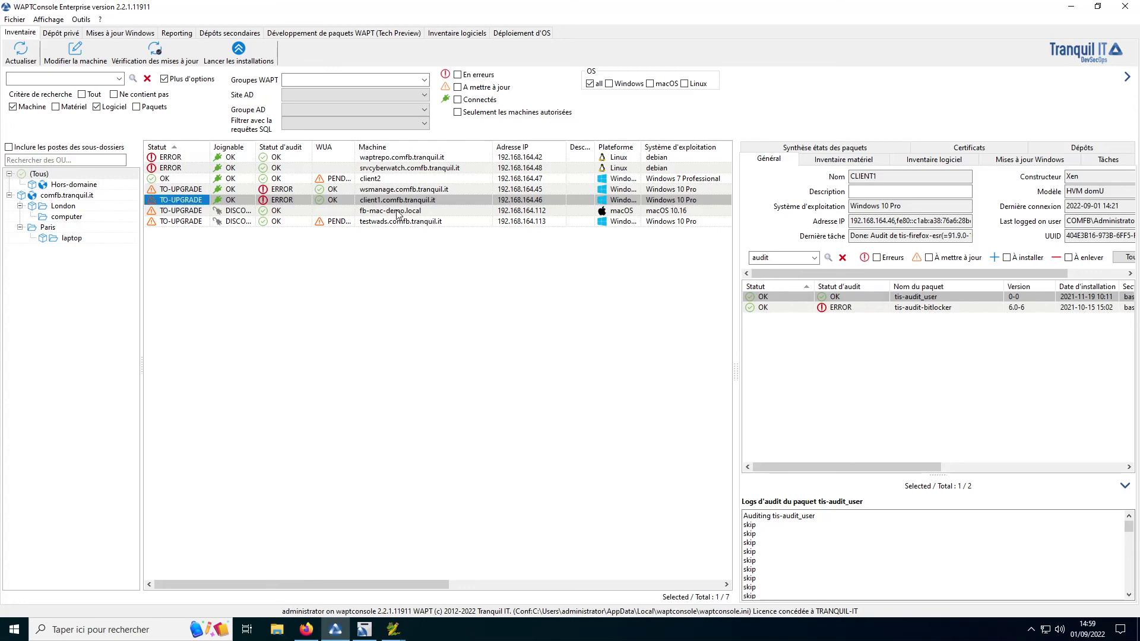